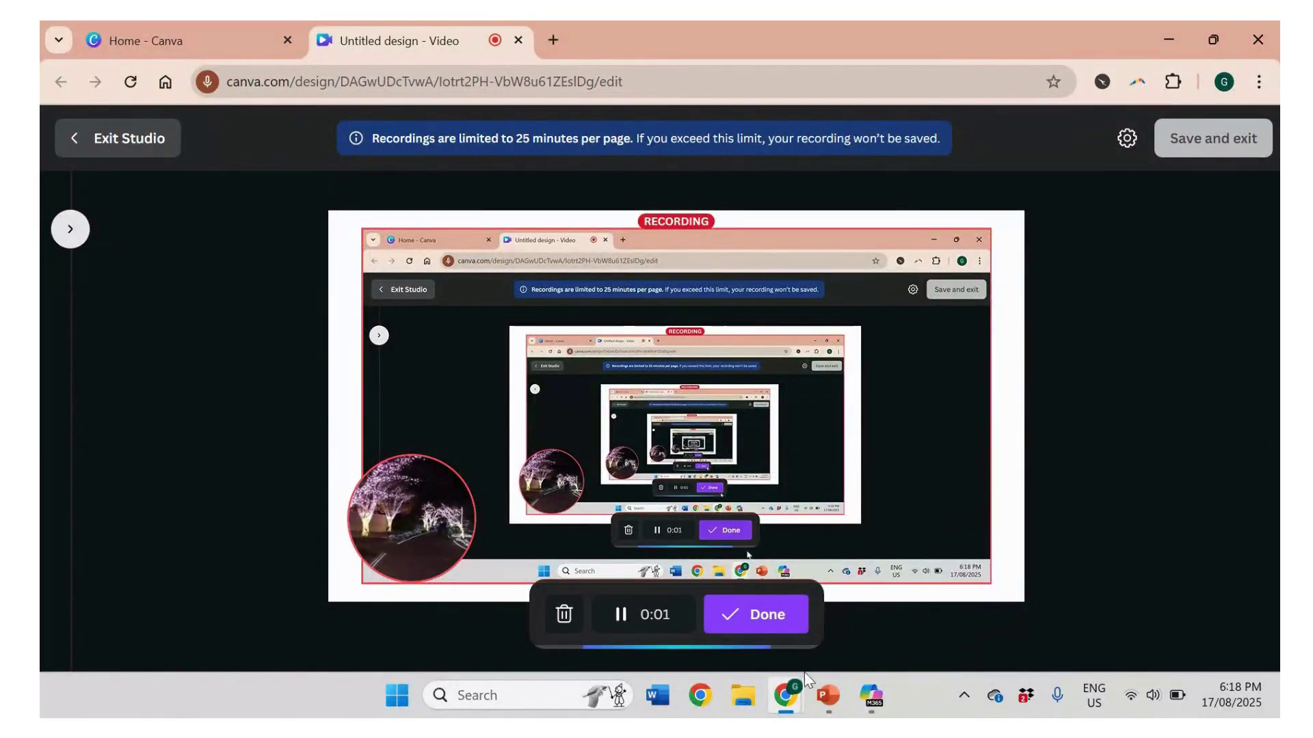
# Bring stresses_ChatGPT.pptx to the front at slide 1, showing the lake-over-clay diagram
pyautogui.click(825, 696)
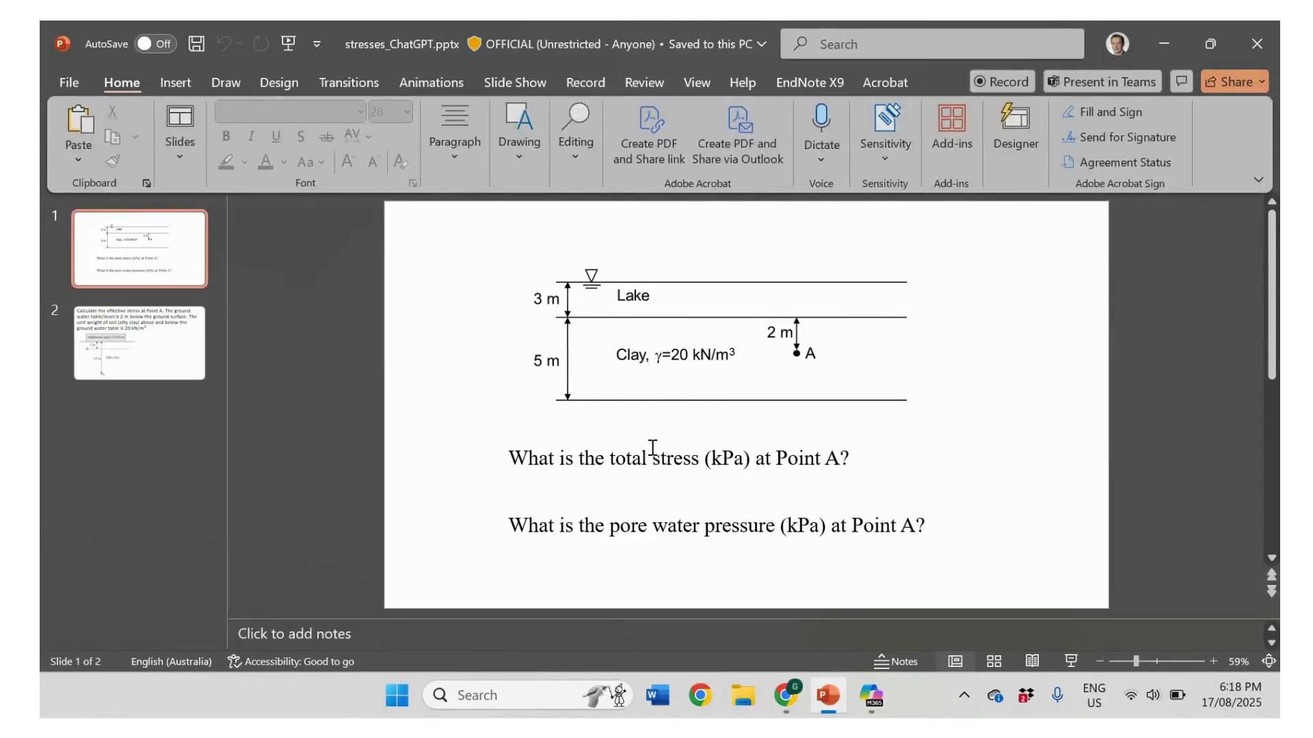
# Capture a Snipping Tool snip of the slide's lake-over-clay diagram with Point A
pyautogui.click(507, 698)
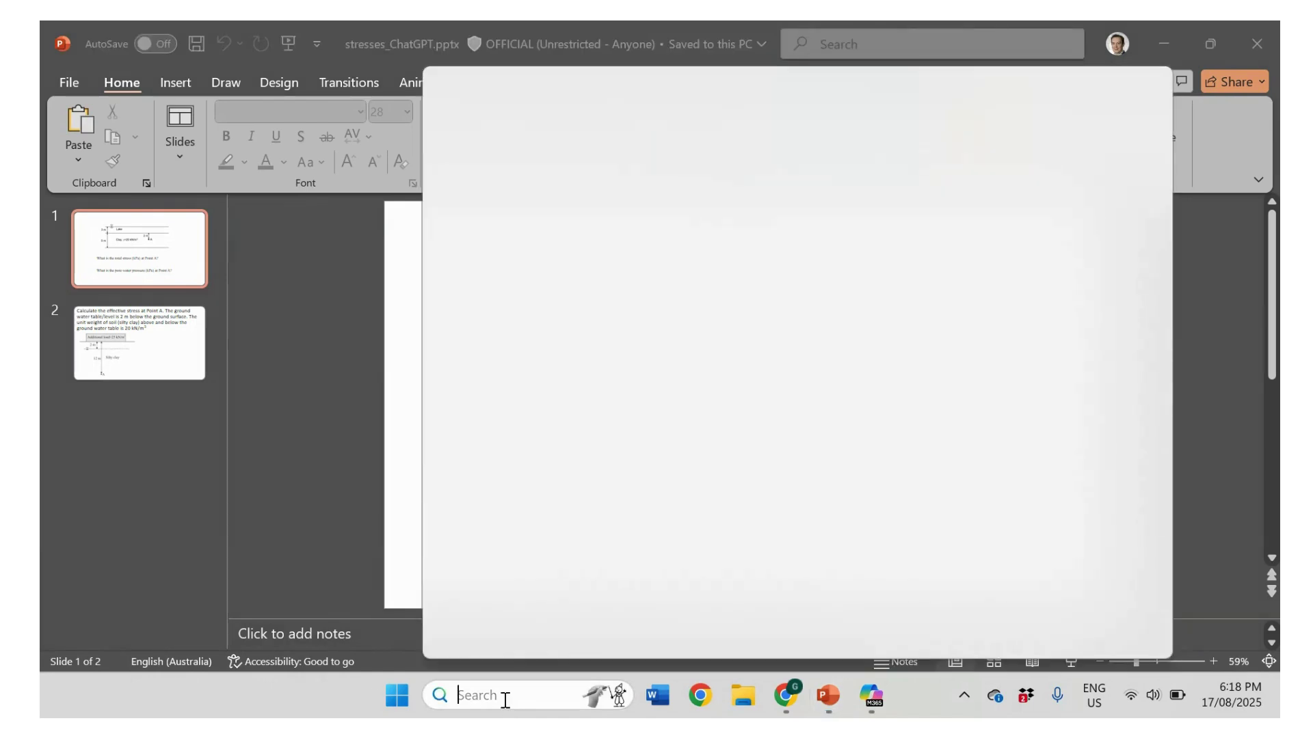
pyautogui.write('sni')
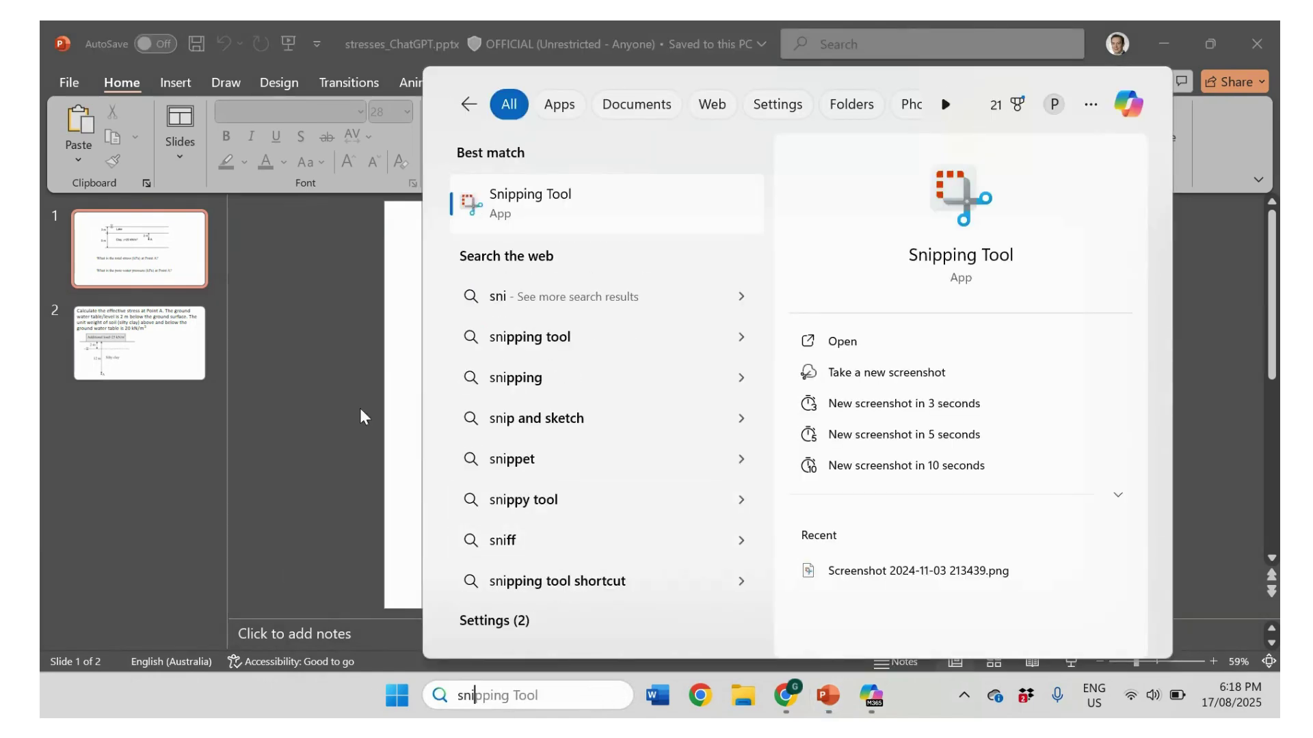
pyautogui.click(545, 205)
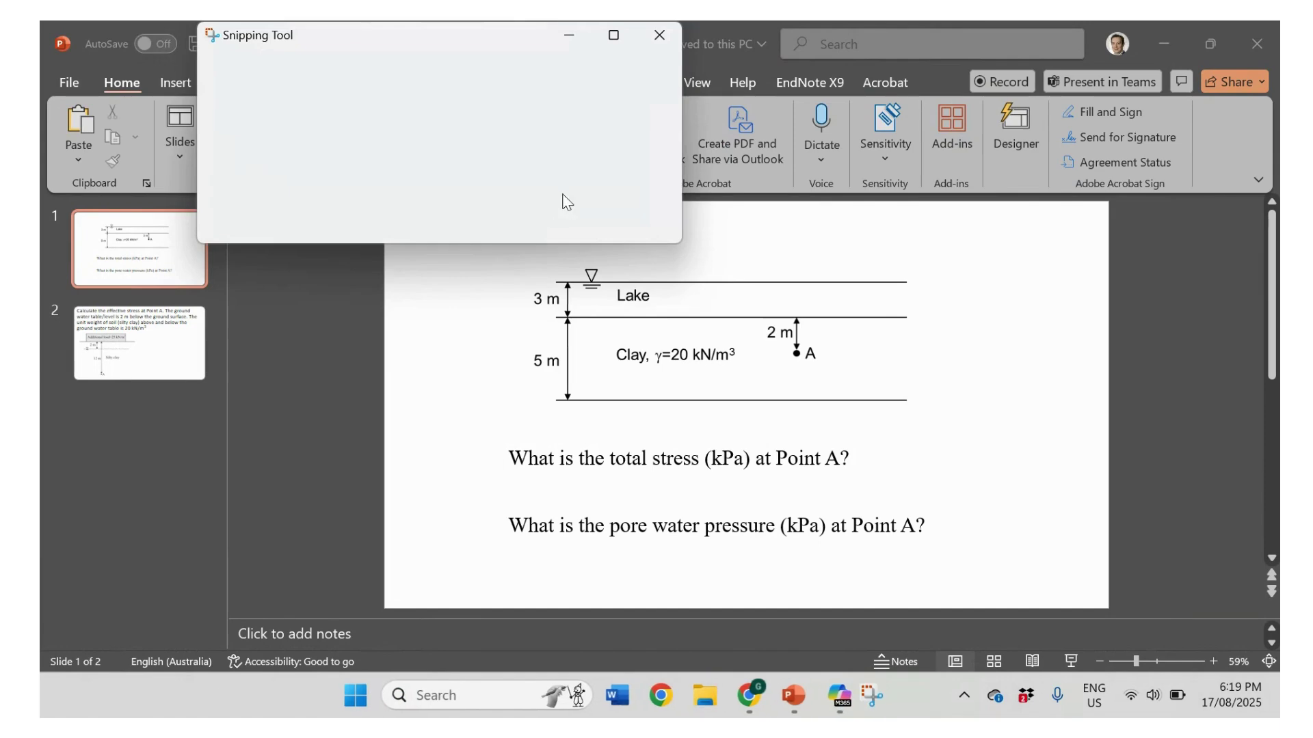
pyautogui.click(254, 72)
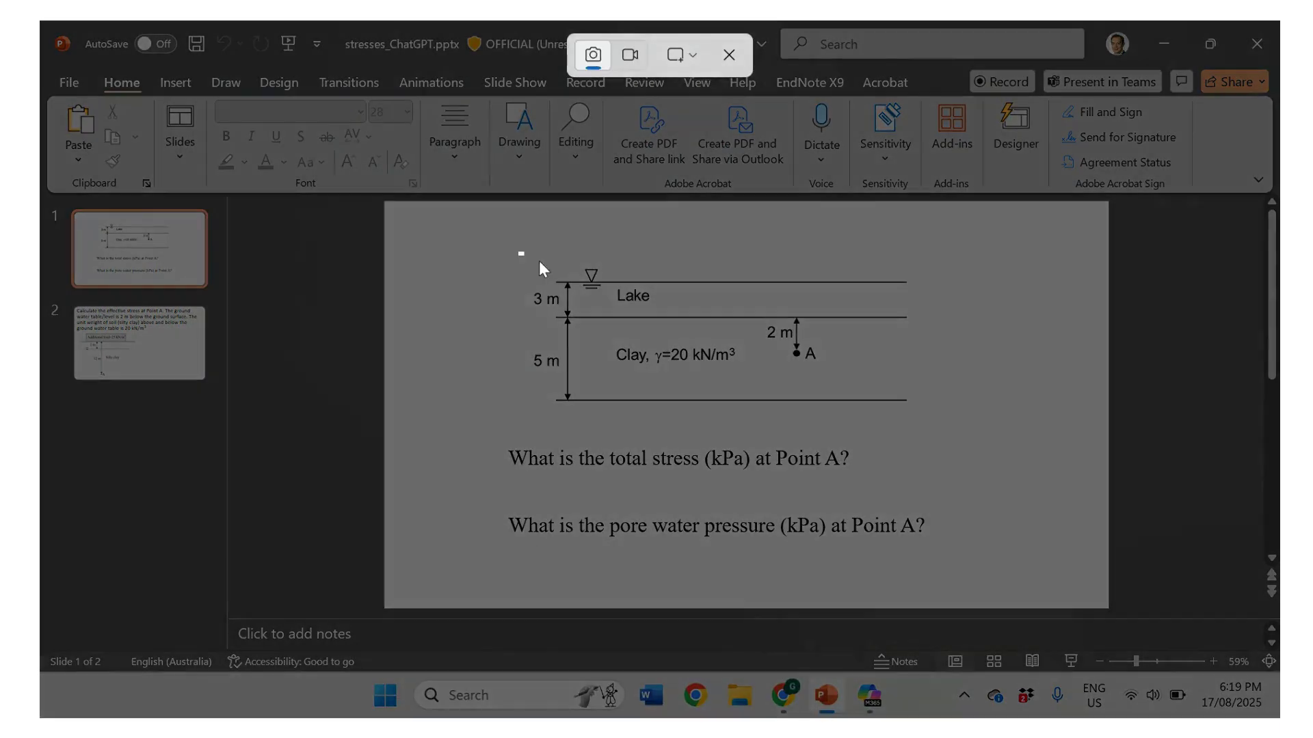
pyautogui.moveTo(518, 252); pyautogui.dragTo(936, 417)
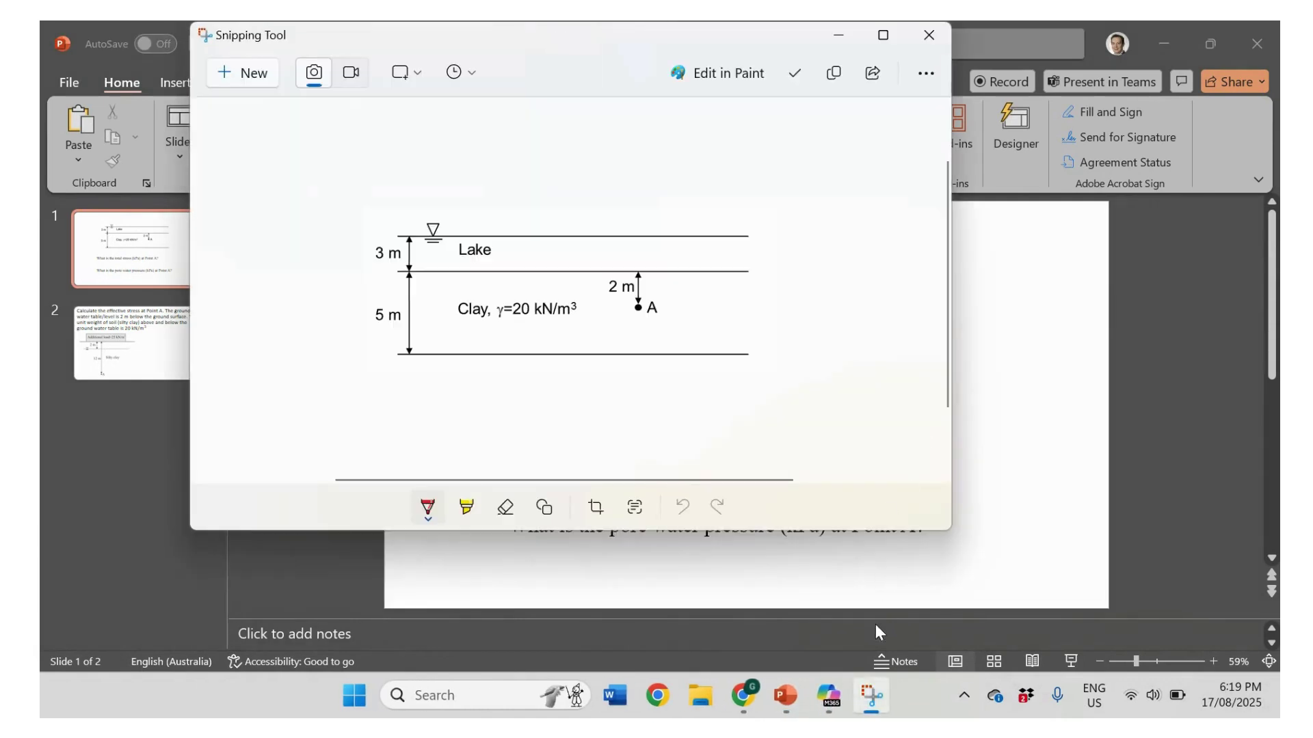
# Paste the captured diagram into a new Copilot message
pyautogui.click(829, 695)
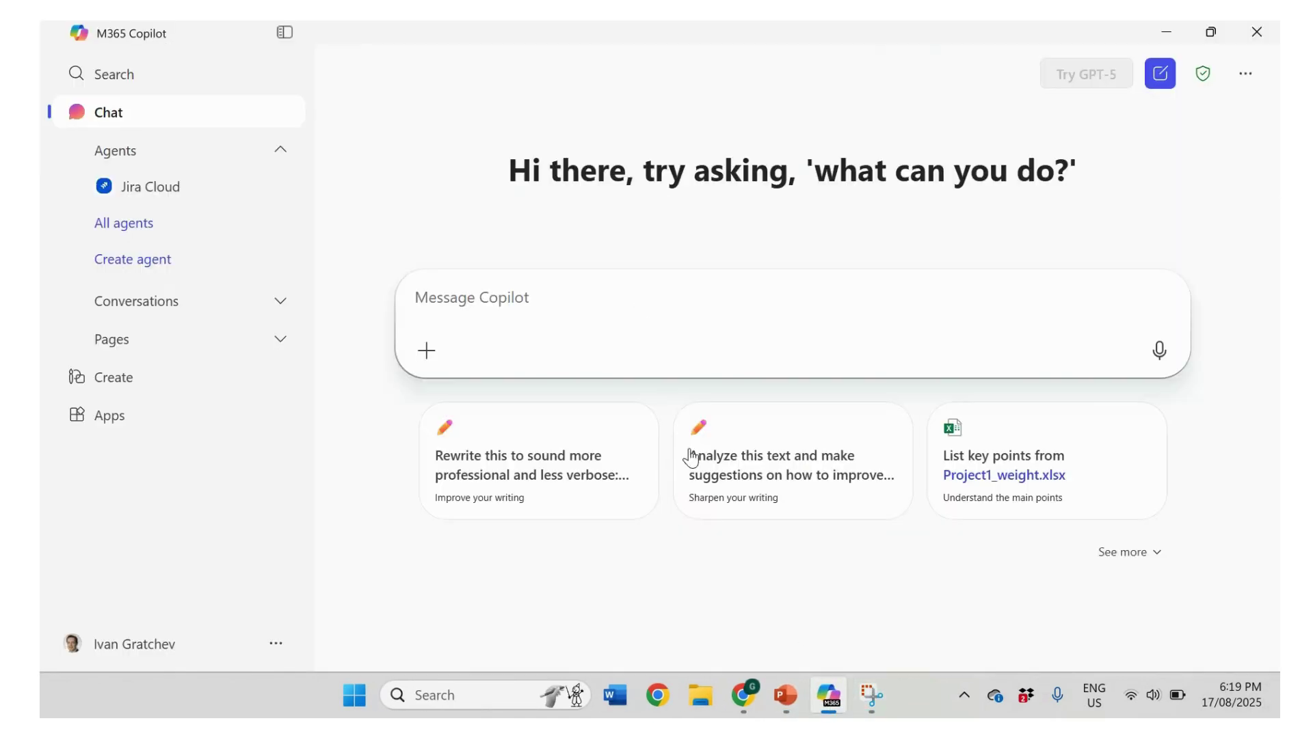
pyautogui.click(608, 297)
pyautogui.hotkey('ctrl', 'v')
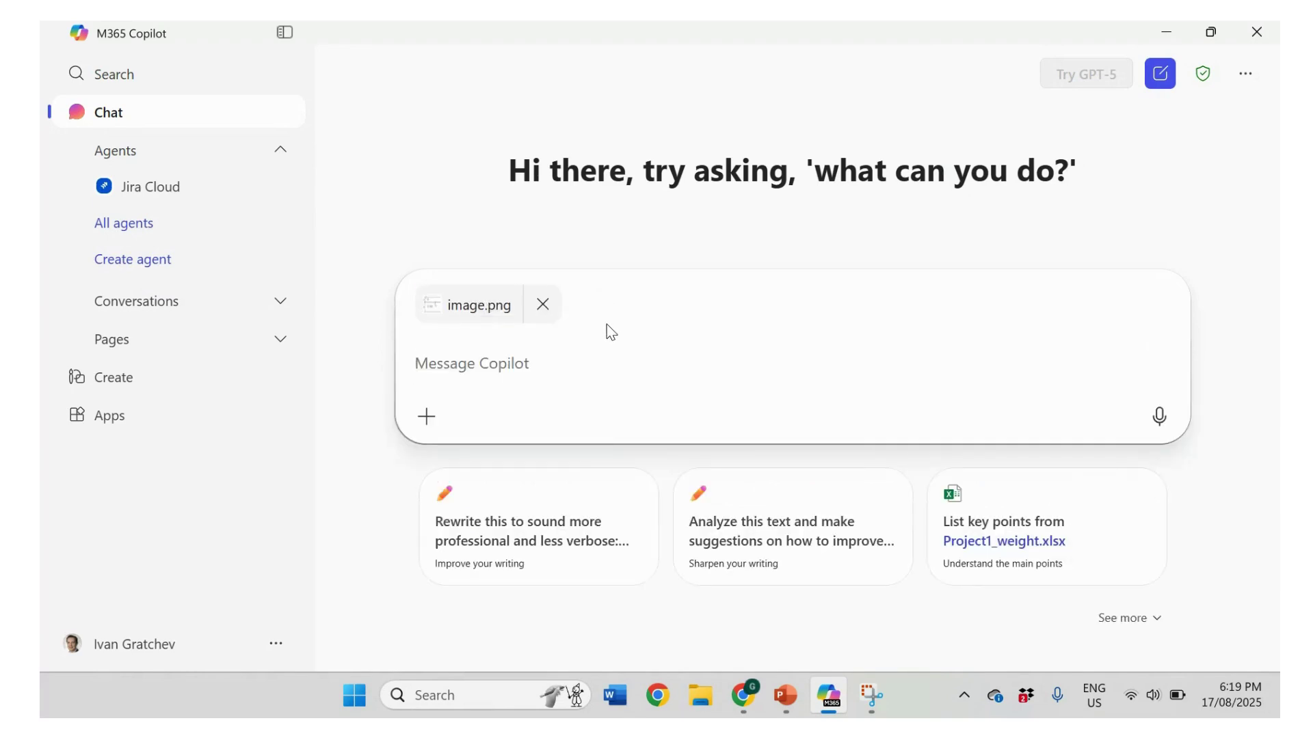
# Add the slide's Point A total stress question to the message and send it
pyautogui.click(786, 695)
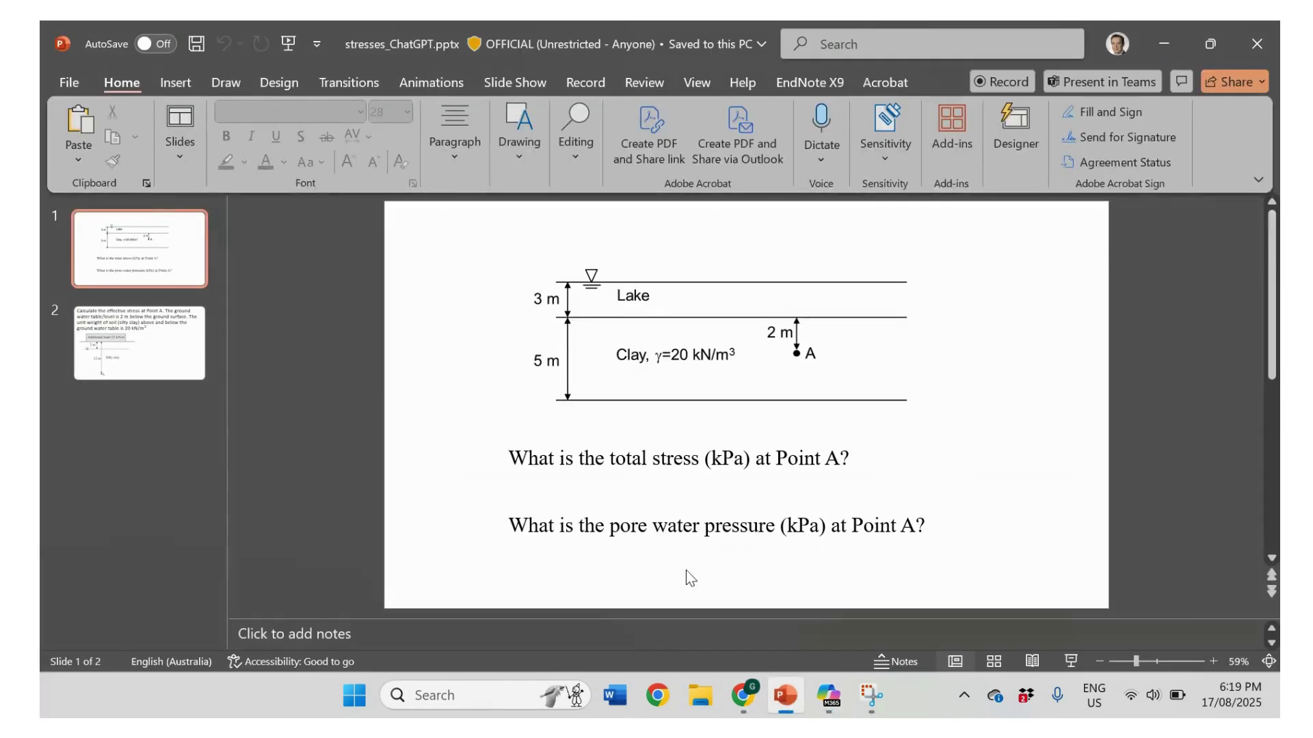
pyautogui.moveTo(510, 456); pyautogui.dragTo(848, 463)
pyautogui.hotkey('ctrl', 'c')
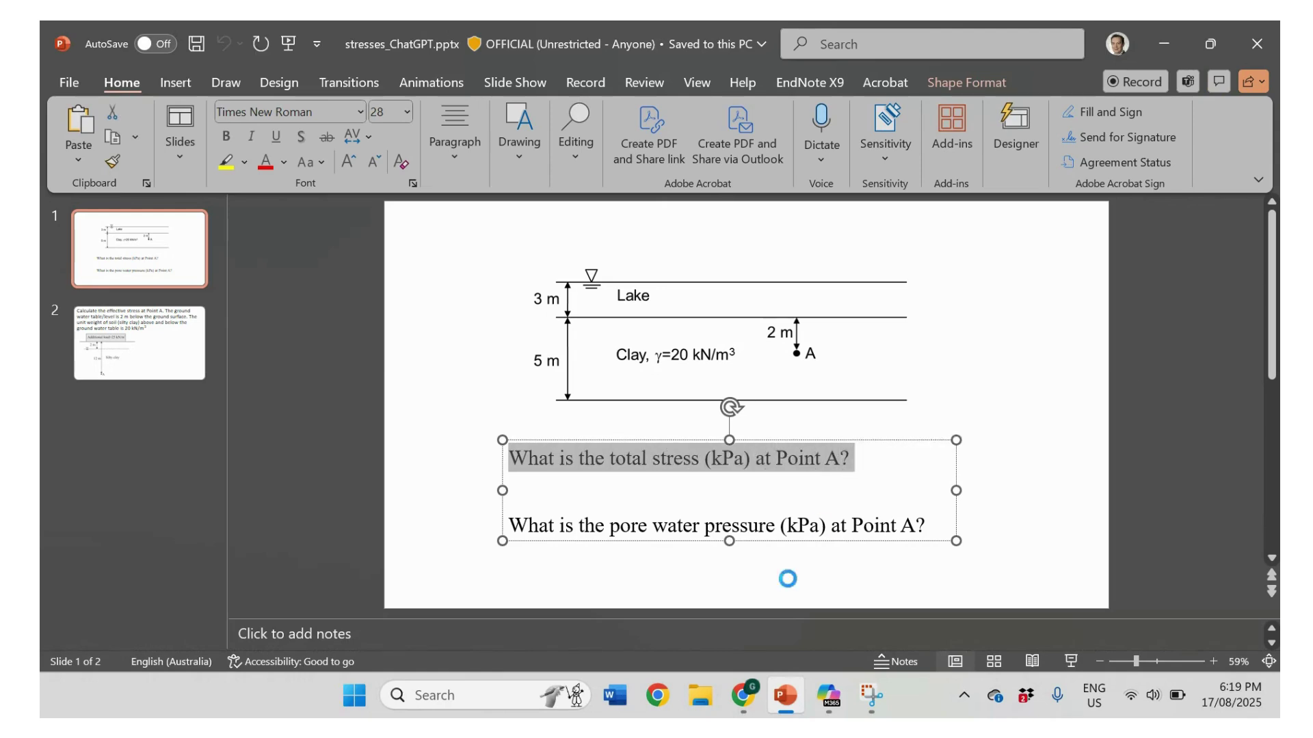
pyautogui.click(829, 695)
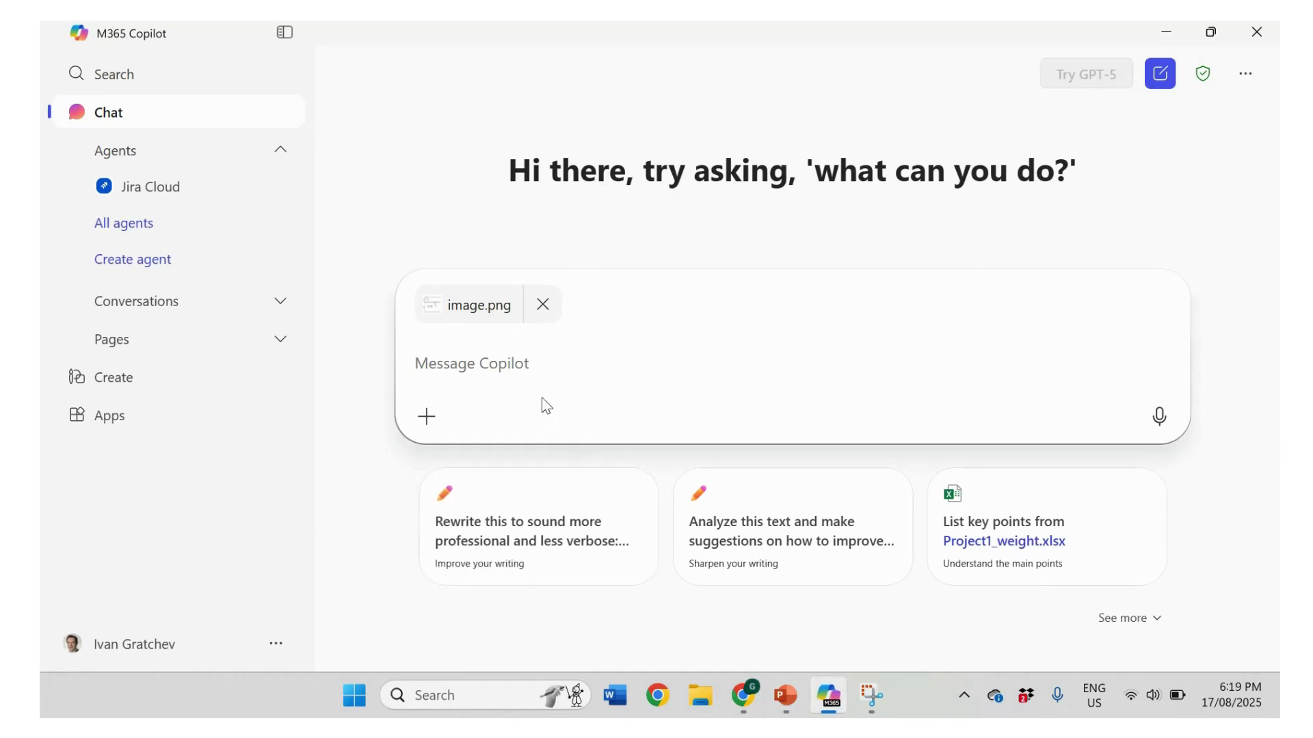
pyautogui.click(532, 360)
pyautogui.hotkey('ctrl', 'v')
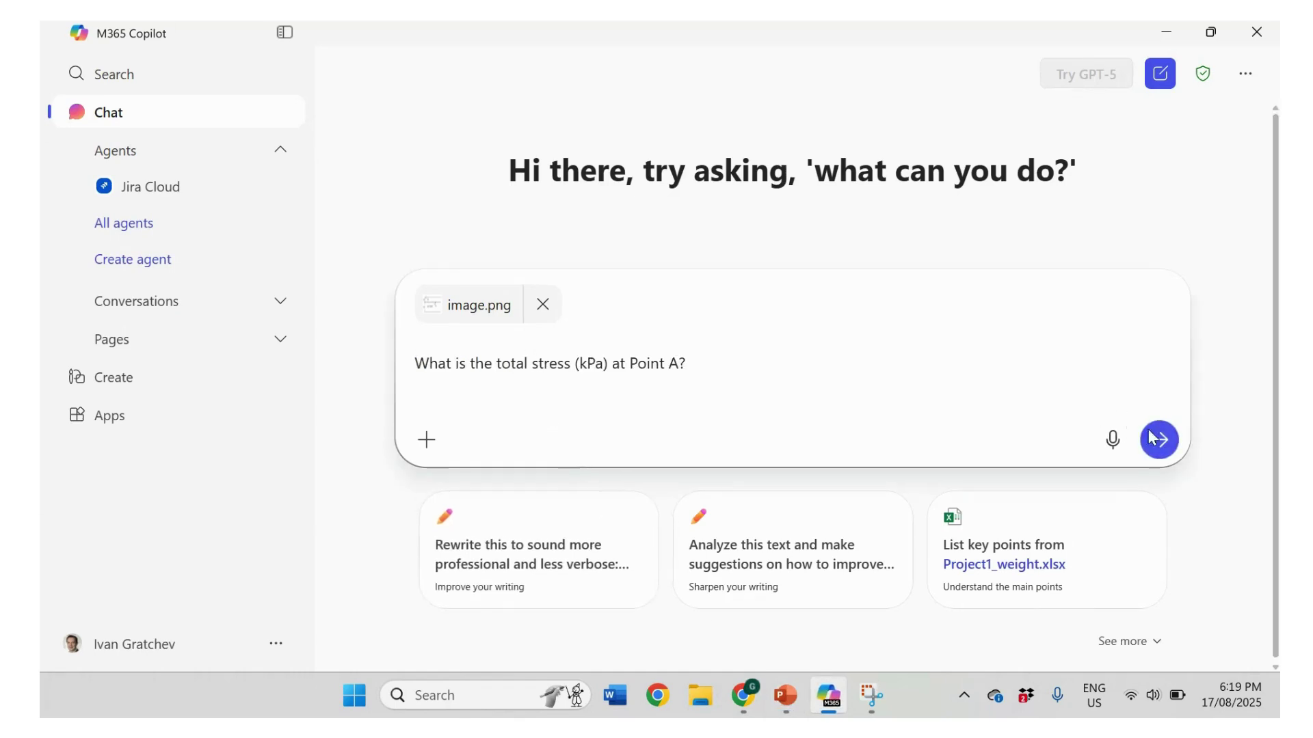
pyautogui.click(1160, 438)
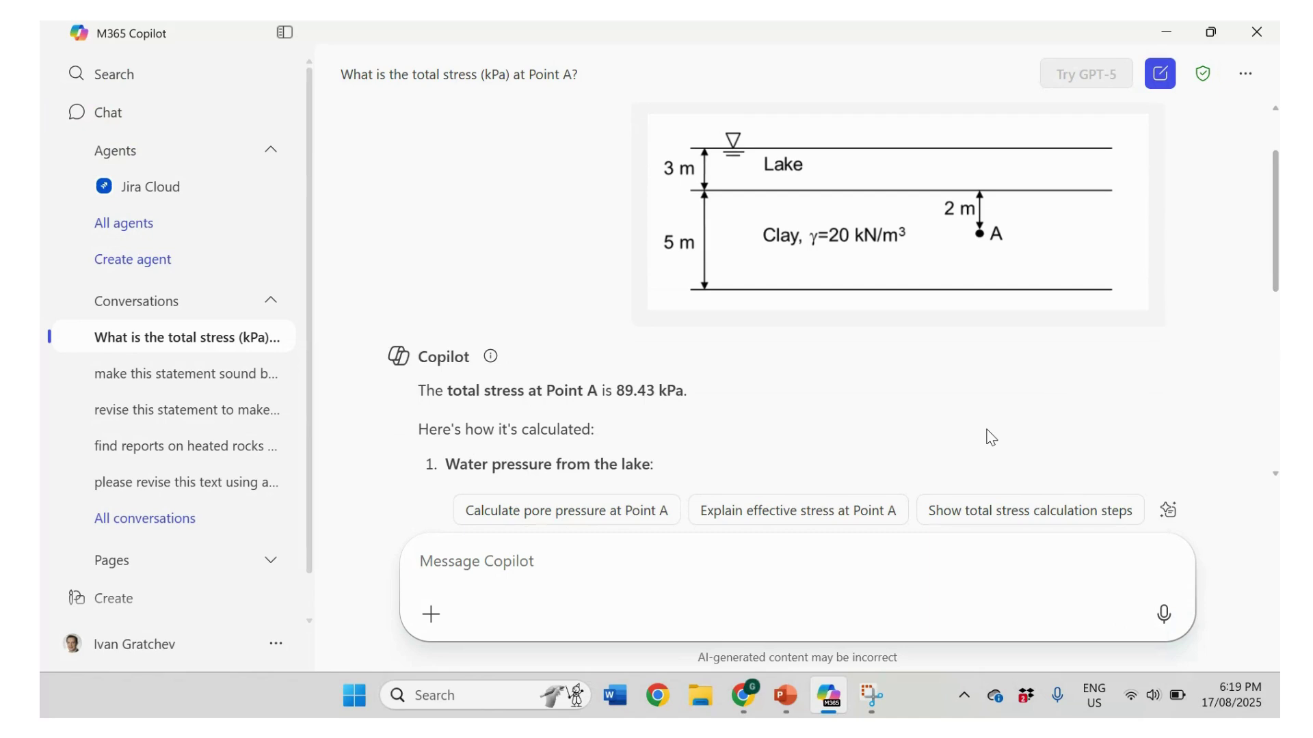
# Read Copilot's 89.43 kPa answer: 29.43 kPa lake water plus 60 kPa clay
pyautogui.scroll(-2, 991, 437)
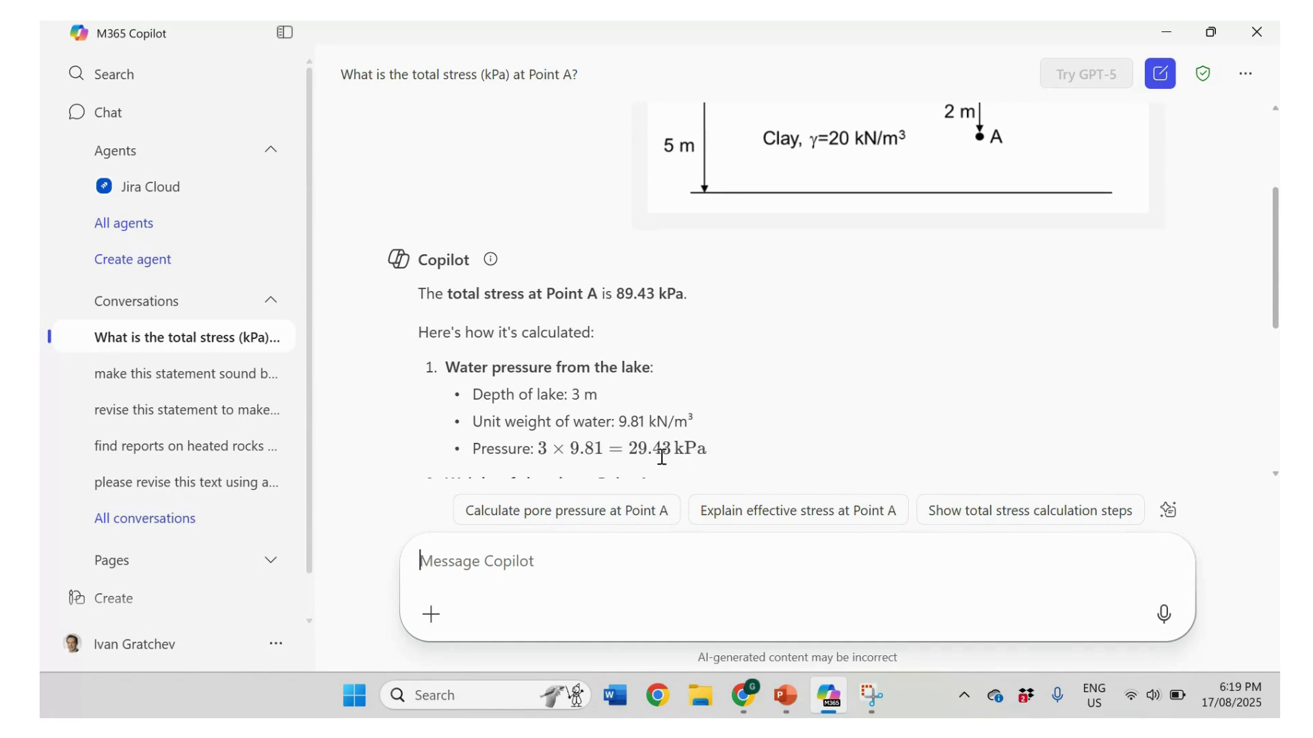
pyautogui.scroll(1, 662, 458)
pyautogui.scroll(-2, 662, 463)
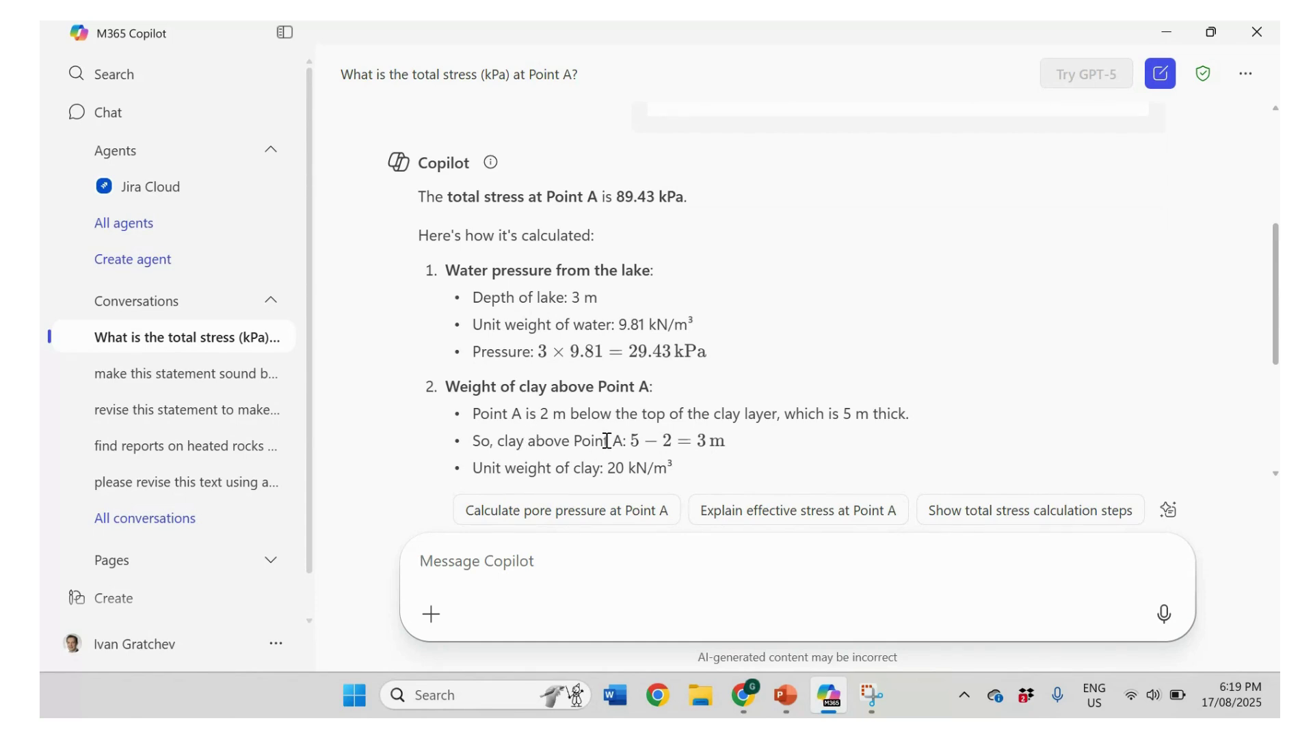
pyautogui.scroll(3, 606, 441)
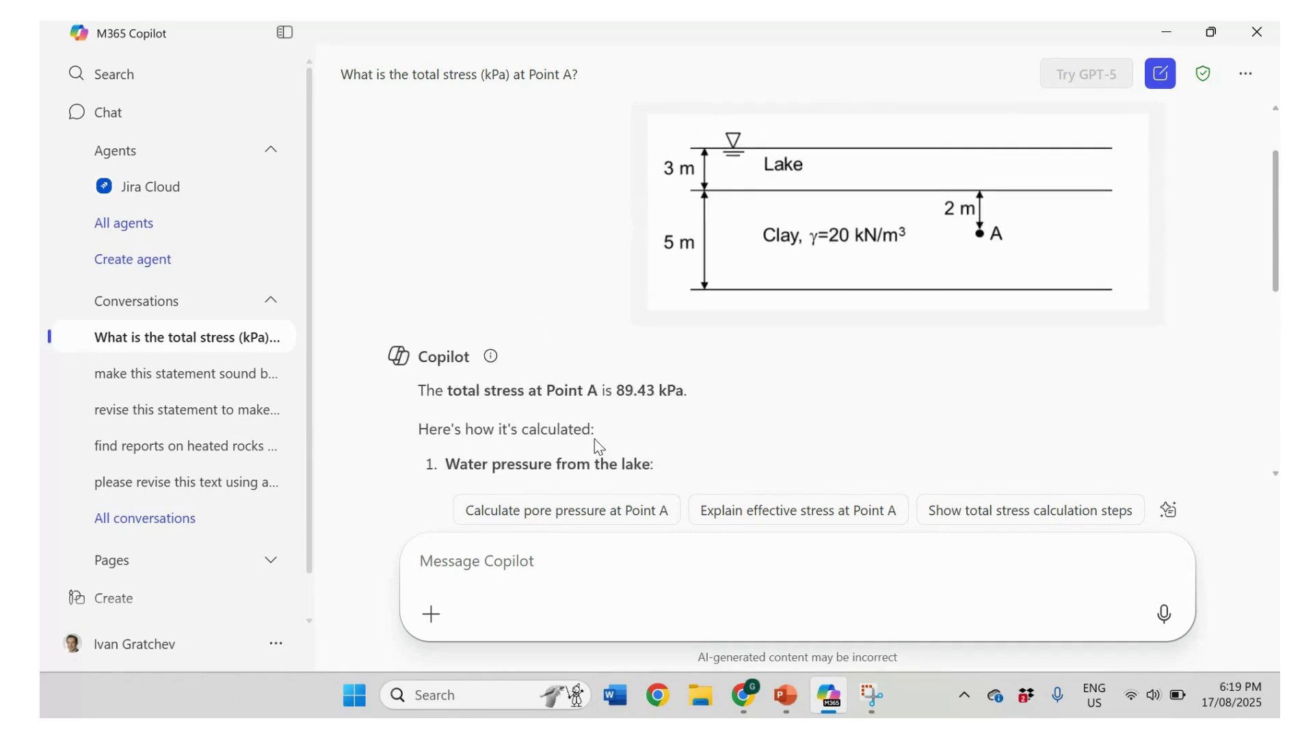
pyautogui.scroll(-2, 595, 437)
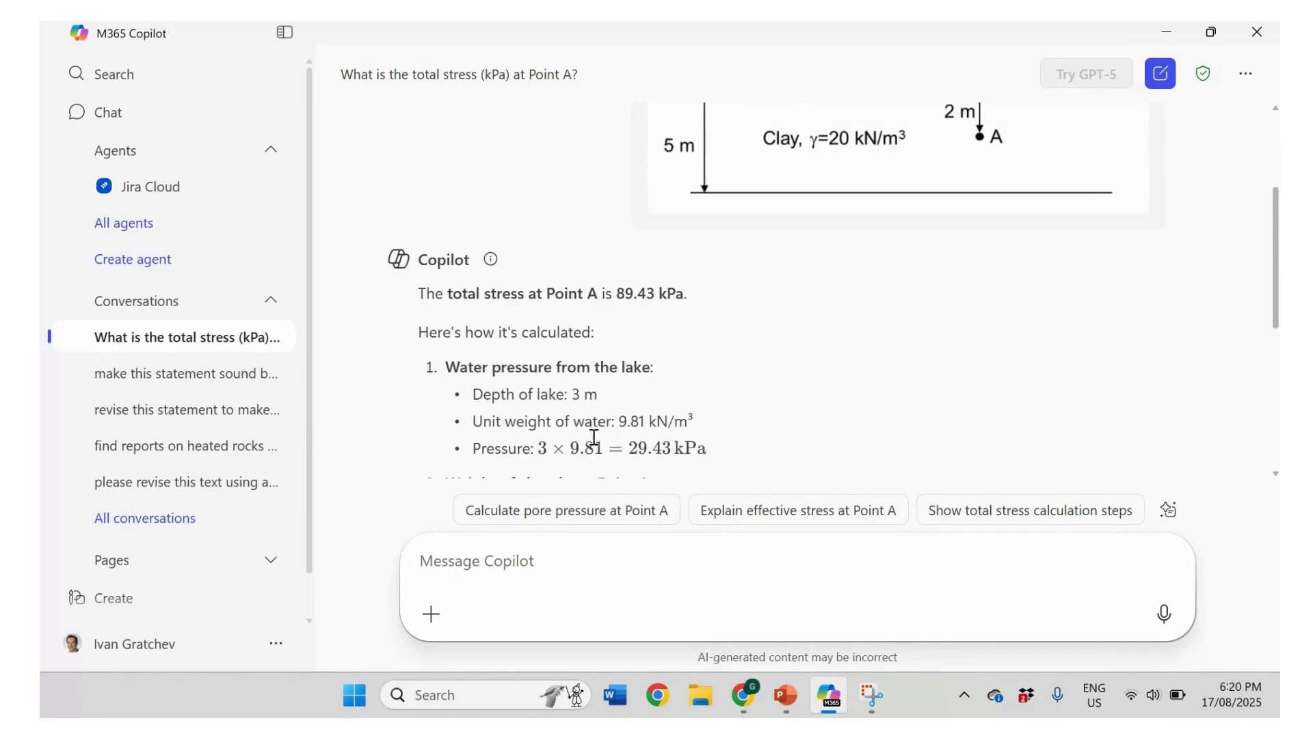
pyautogui.scroll(2, 592, 437)
pyautogui.scroll(-3, 593, 438)
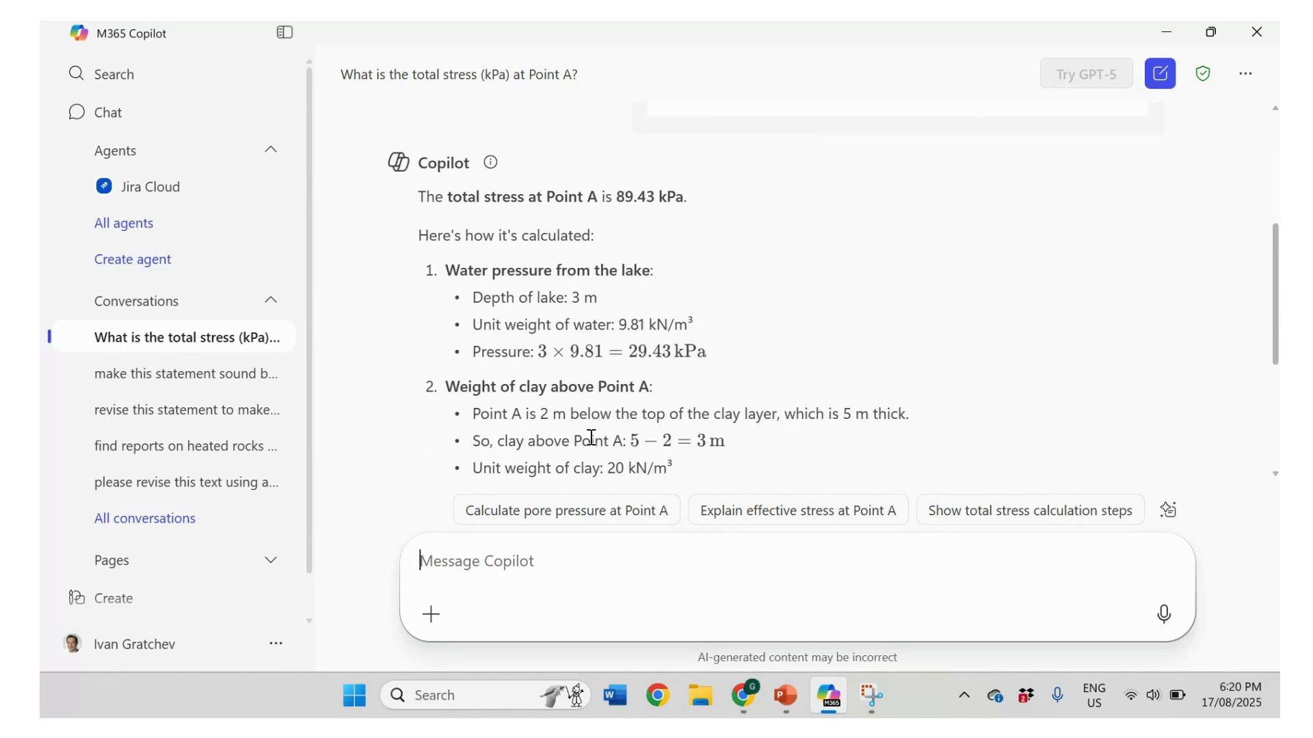
pyautogui.scroll(-2, 697, 437)
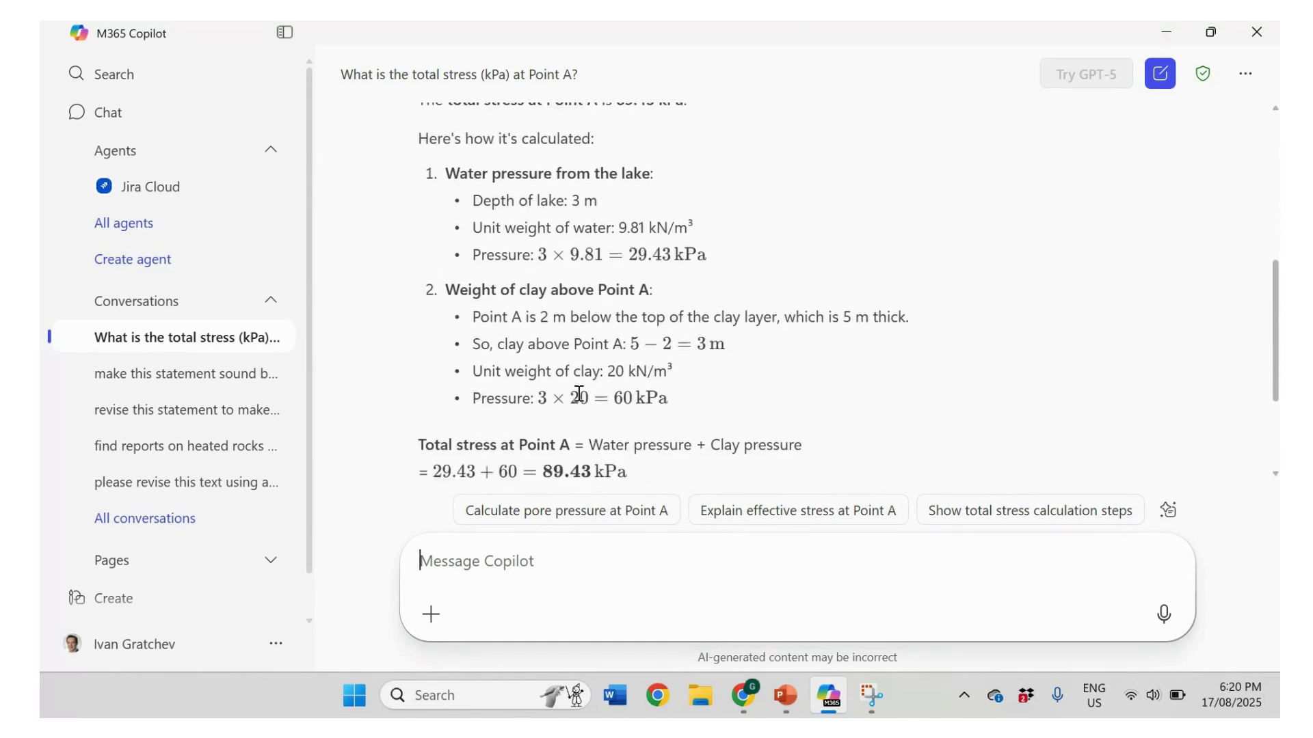
pyautogui.scroll(-2, 579, 395)
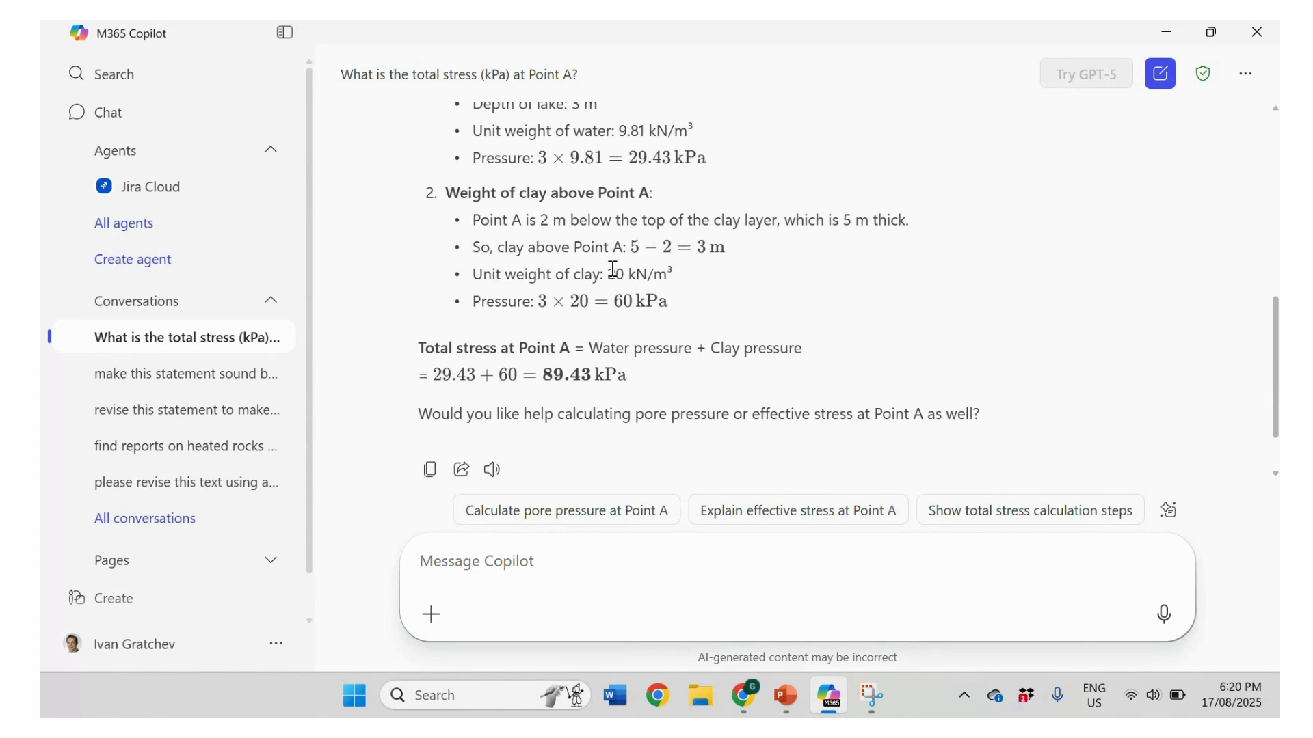
pyautogui.scroll(1, 634, 281)
pyautogui.scroll(3, 635, 284)
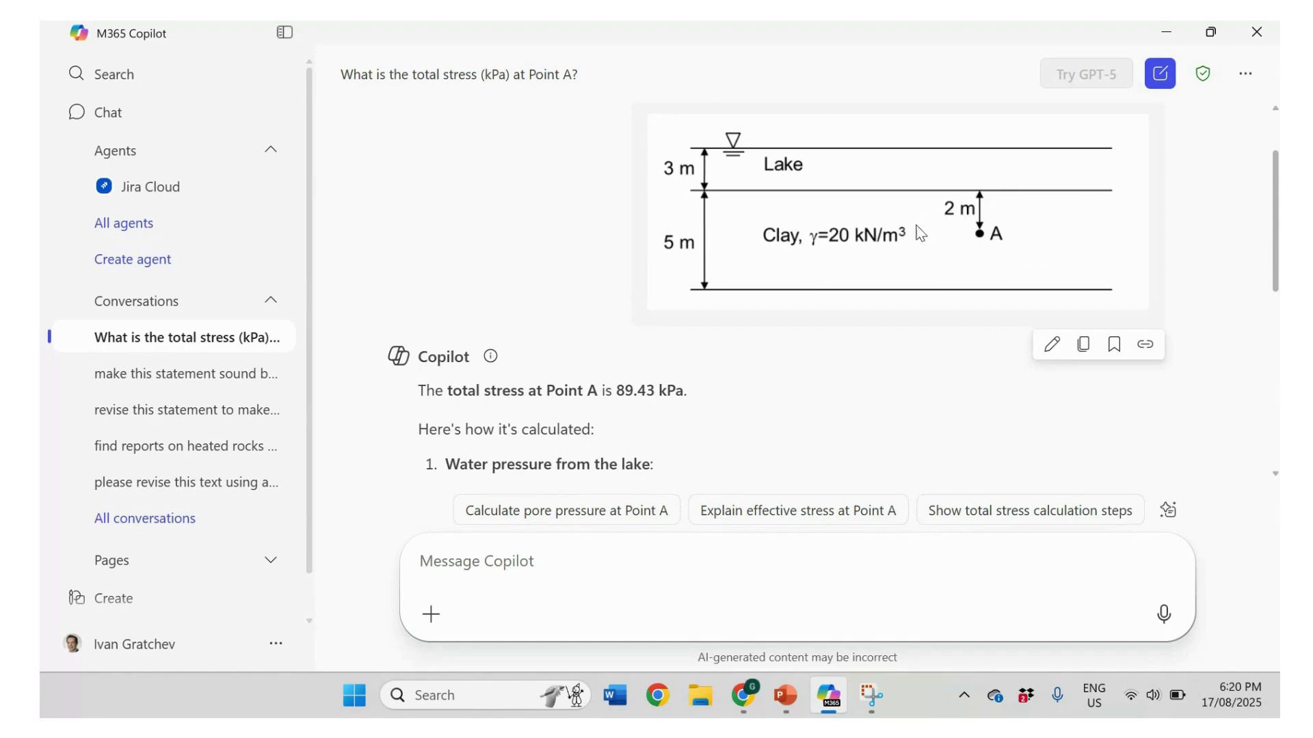
pyautogui.scroll(-4, 756, 352)
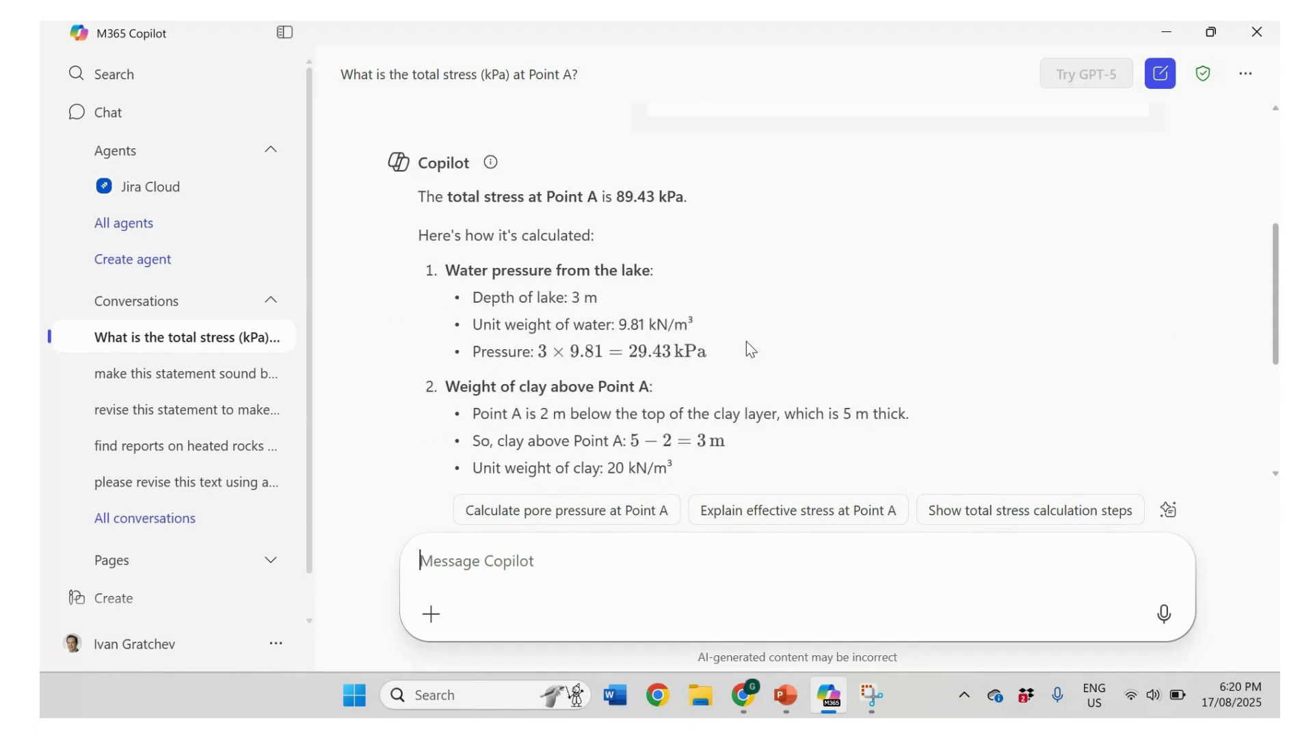
pyautogui.scroll(-5, 745, 342)
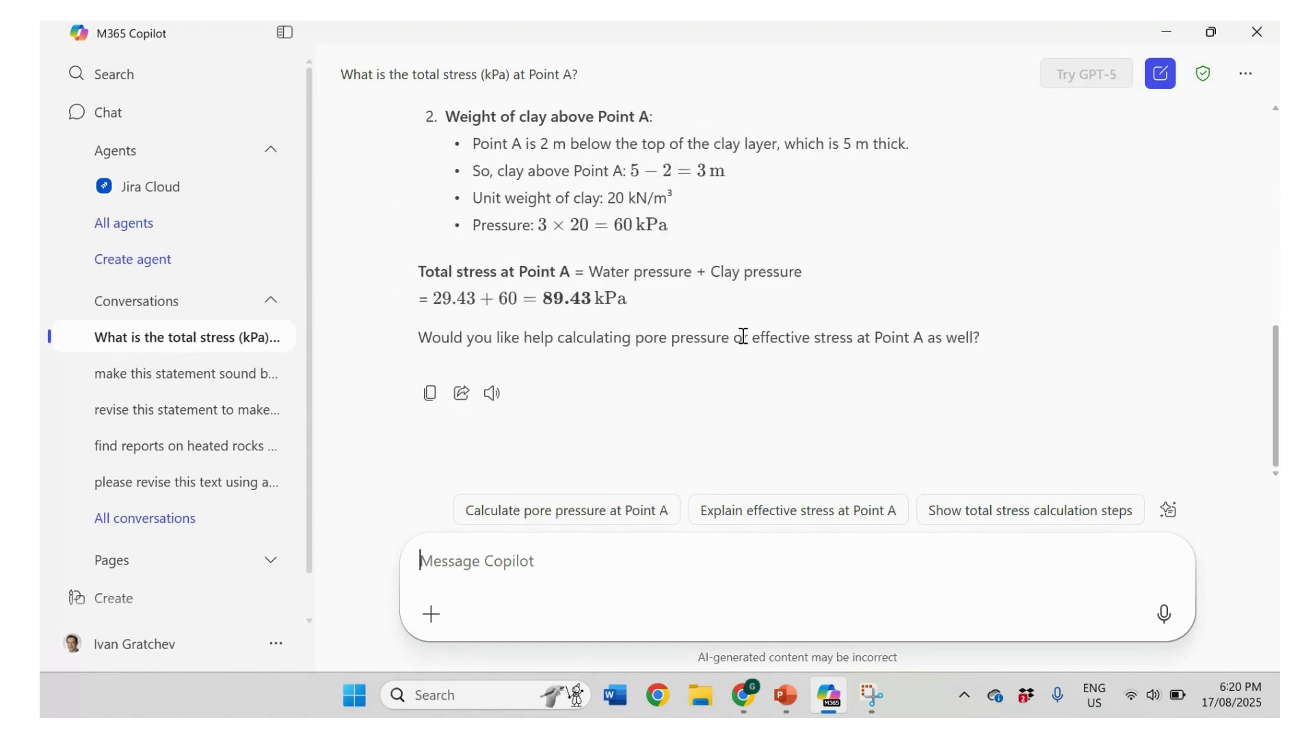
pyautogui.scroll(4, 744, 340)
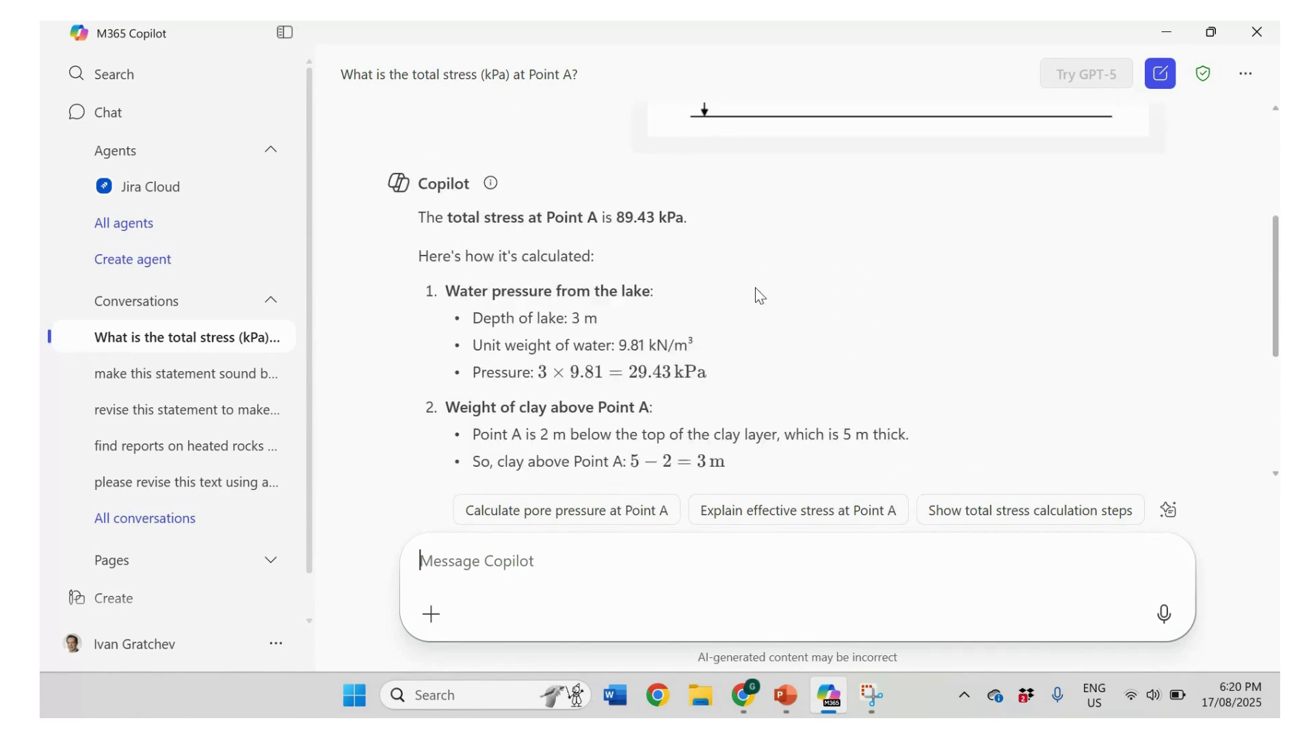
# Copy the Point A pore water pressure question from the slide into Copilot and send it
pyautogui.moveTo(790, 713)
pyautogui.click(788, 711)
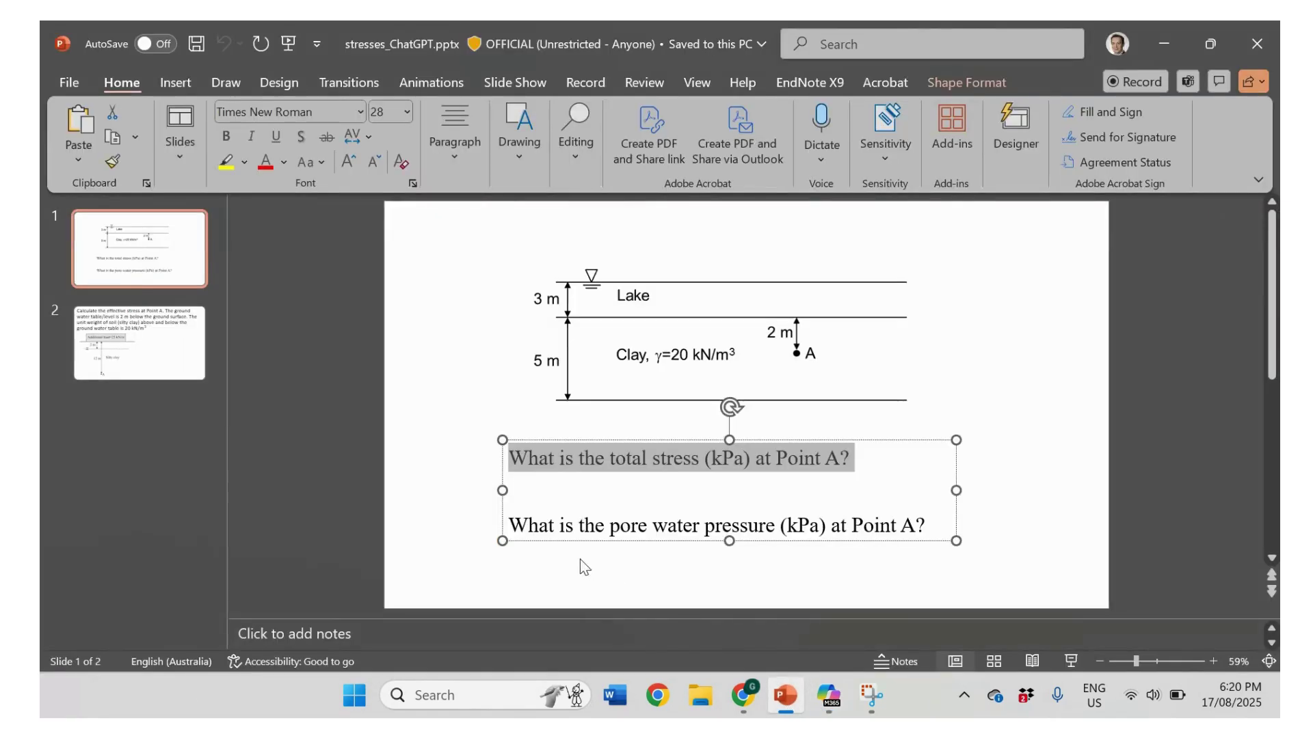
pyautogui.click(511, 525)
pyautogui.moveTo(549, 525); pyautogui.dragTo(924, 523)
pyautogui.hotkey('ctrl', 'c')
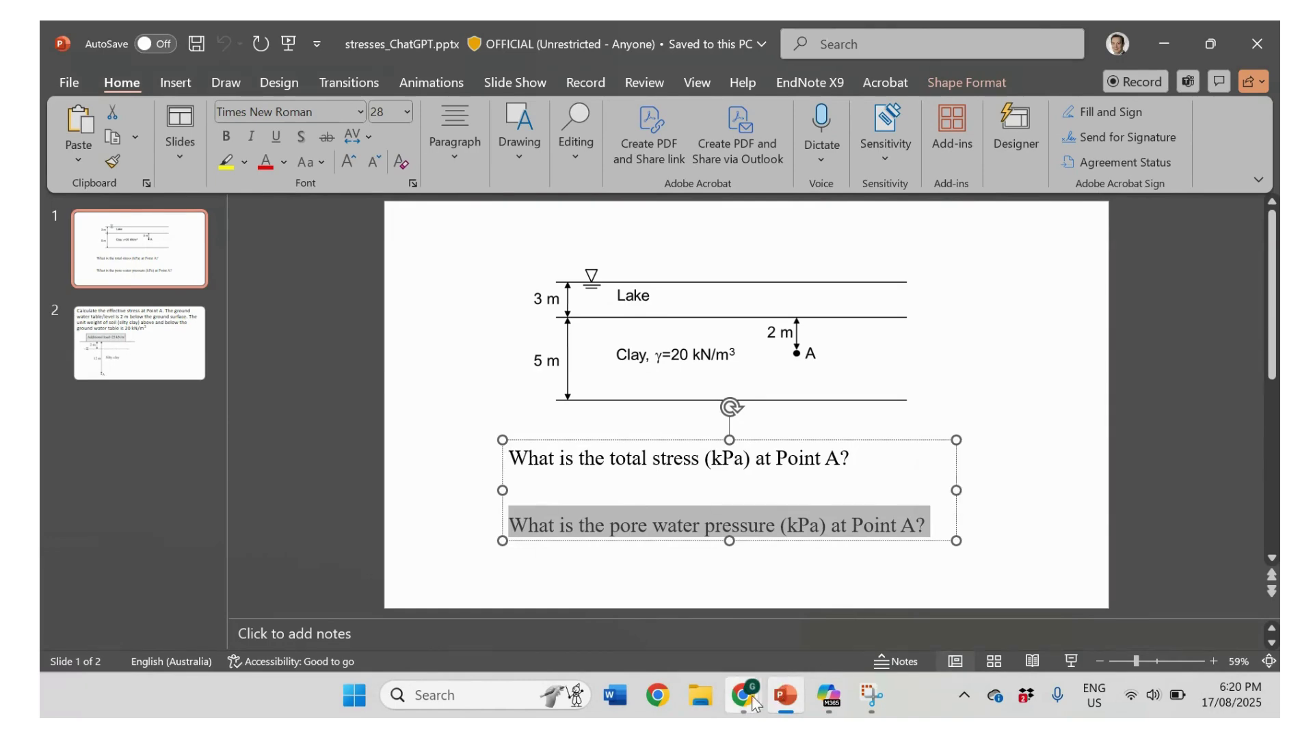
pyautogui.click(832, 705)
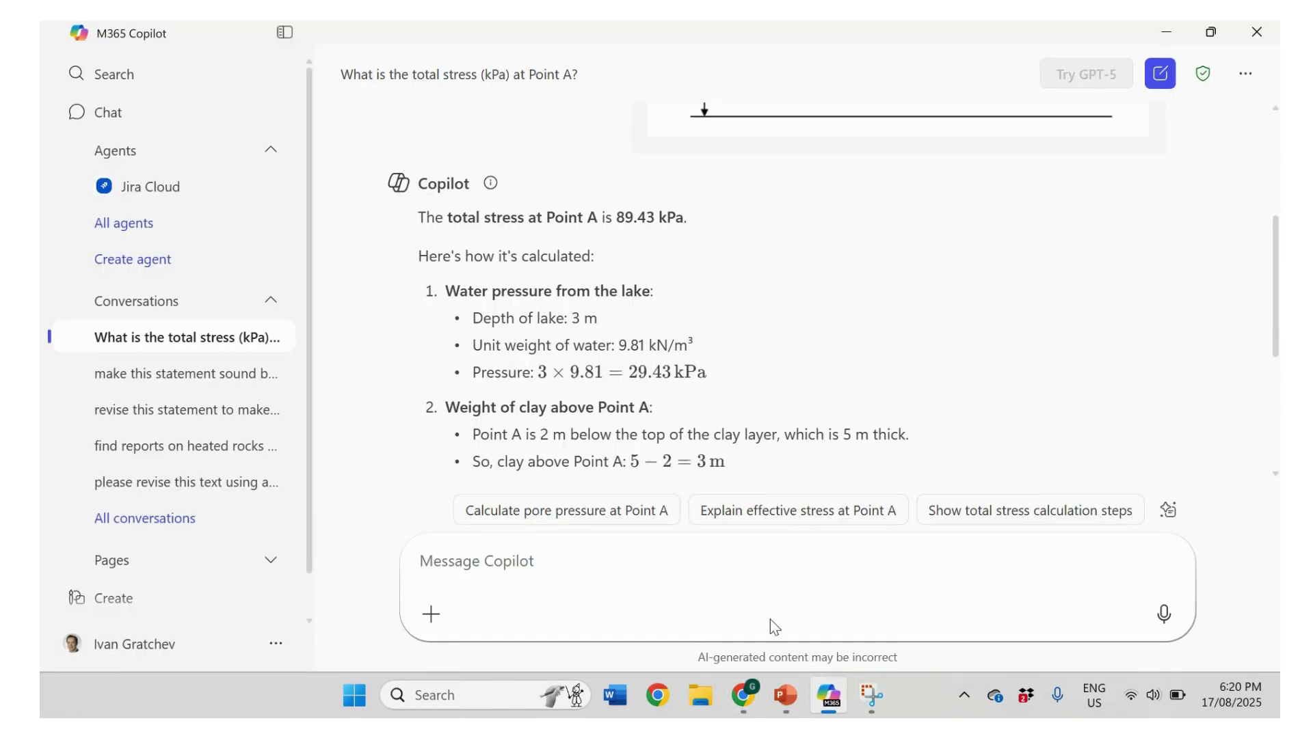
pyautogui.click(700, 569)
pyautogui.hotkey('ctrl', 'v')
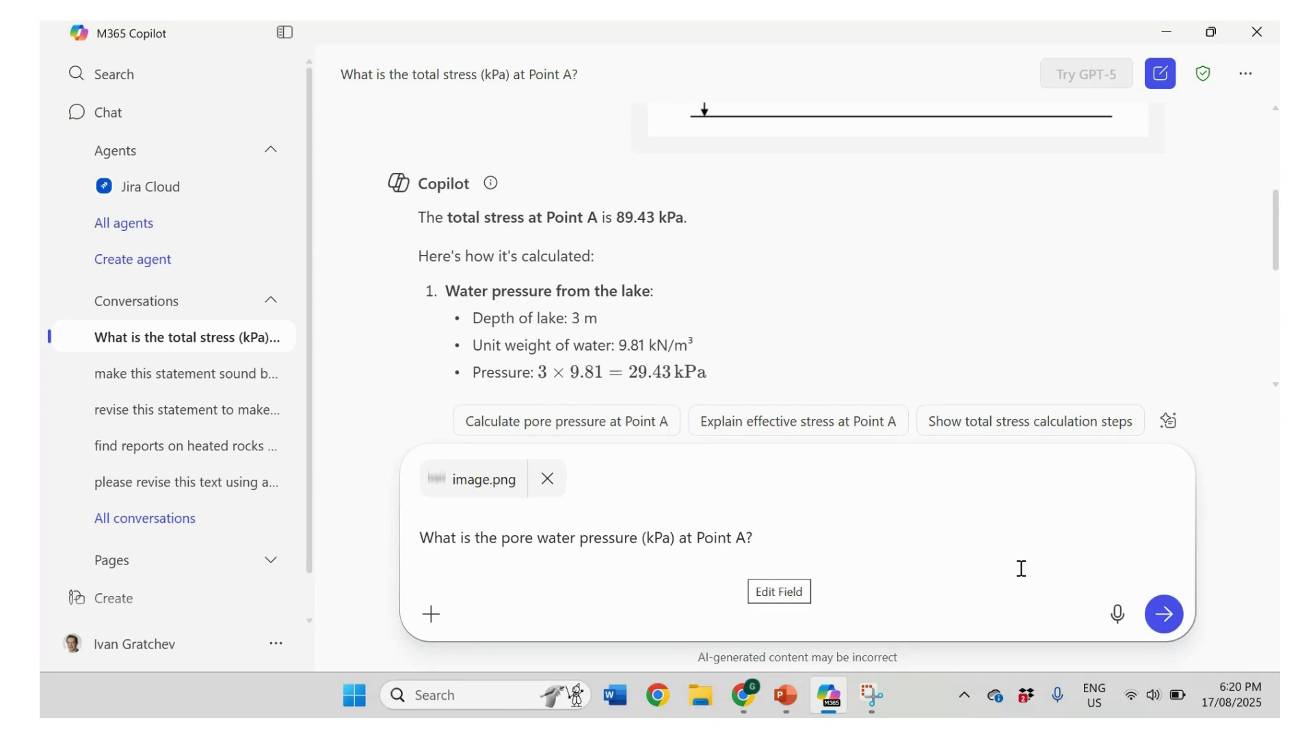
pyautogui.click(1166, 617)
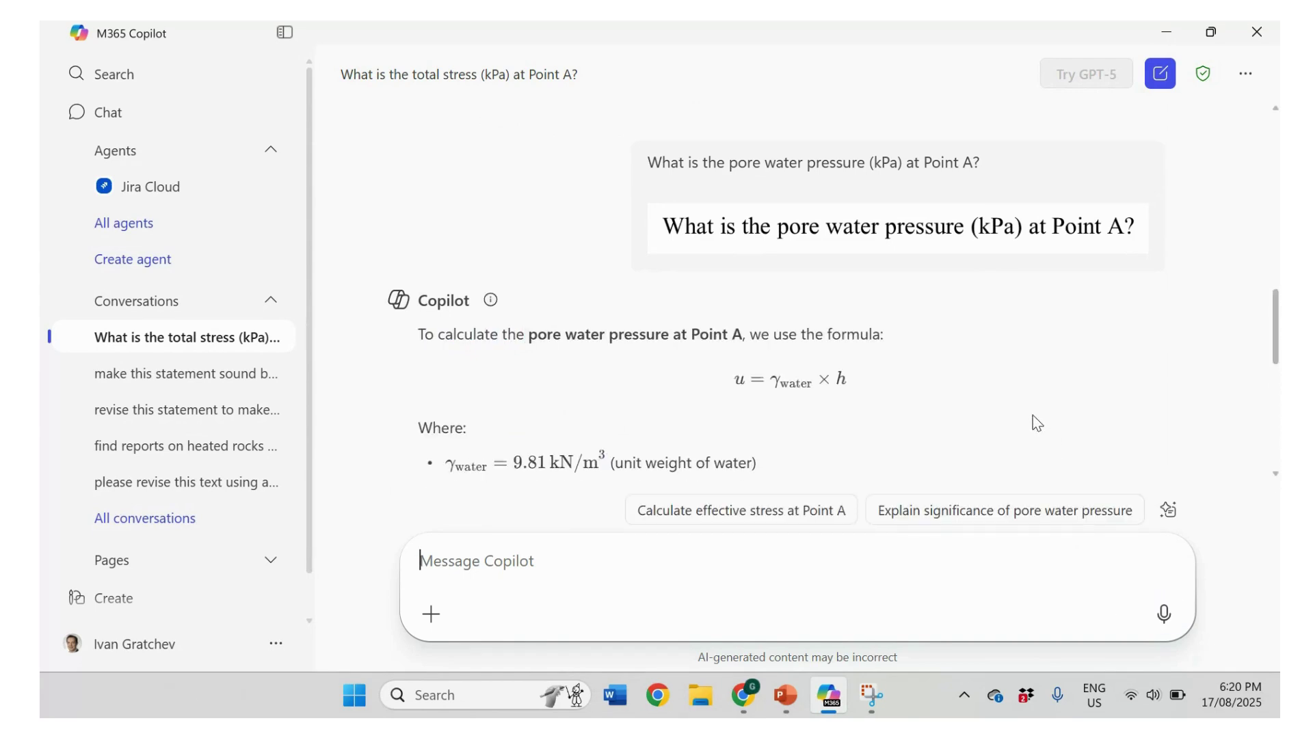
# Review the chat's 49.05 kPa pore water pressure answer, based on 5 m depth
pyautogui.scroll(-1, 1037, 423)
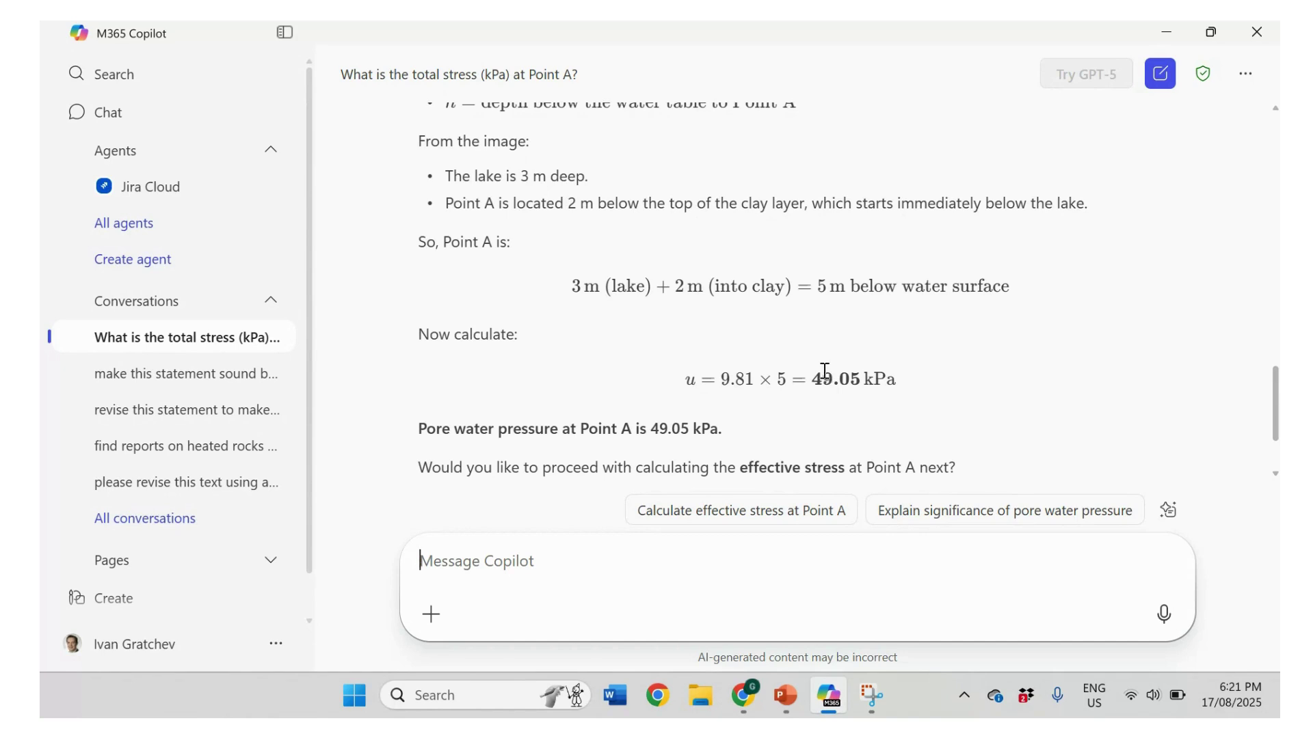
pyautogui.scroll(15, 821, 375)
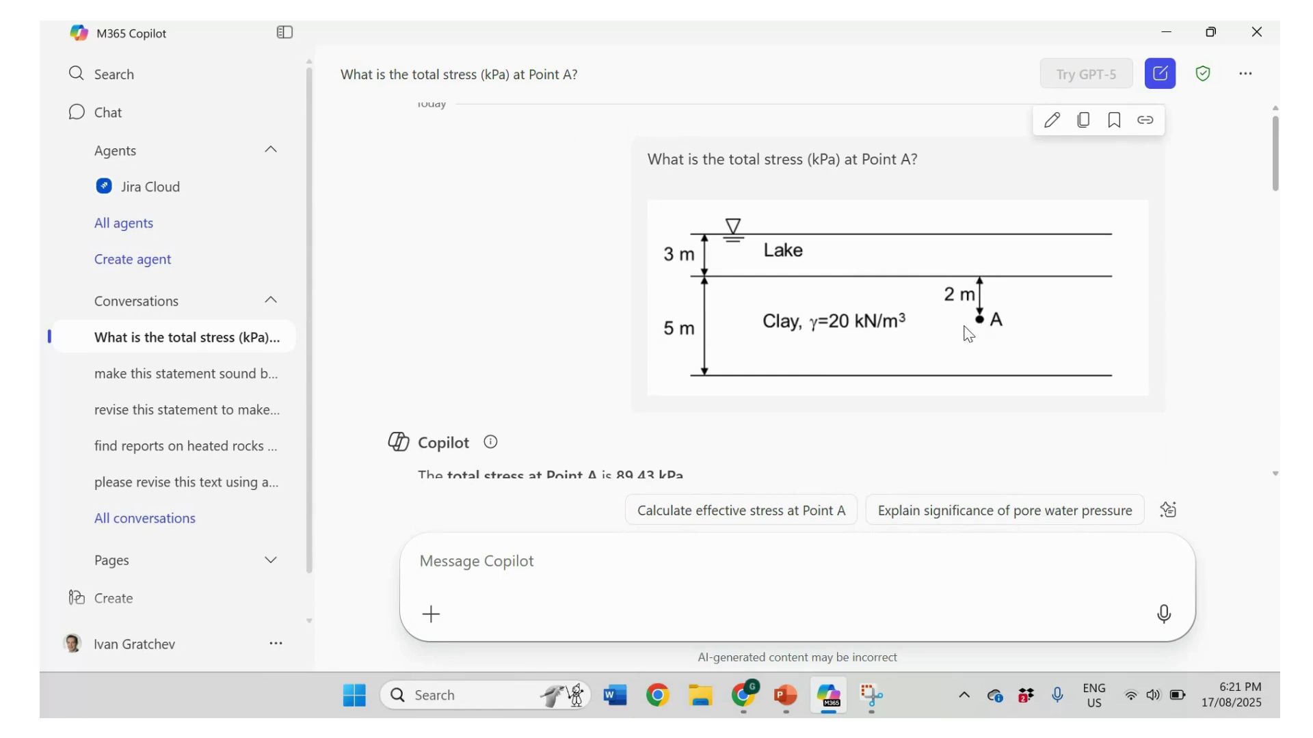
pyautogui.scroll(-6, 899, 365)
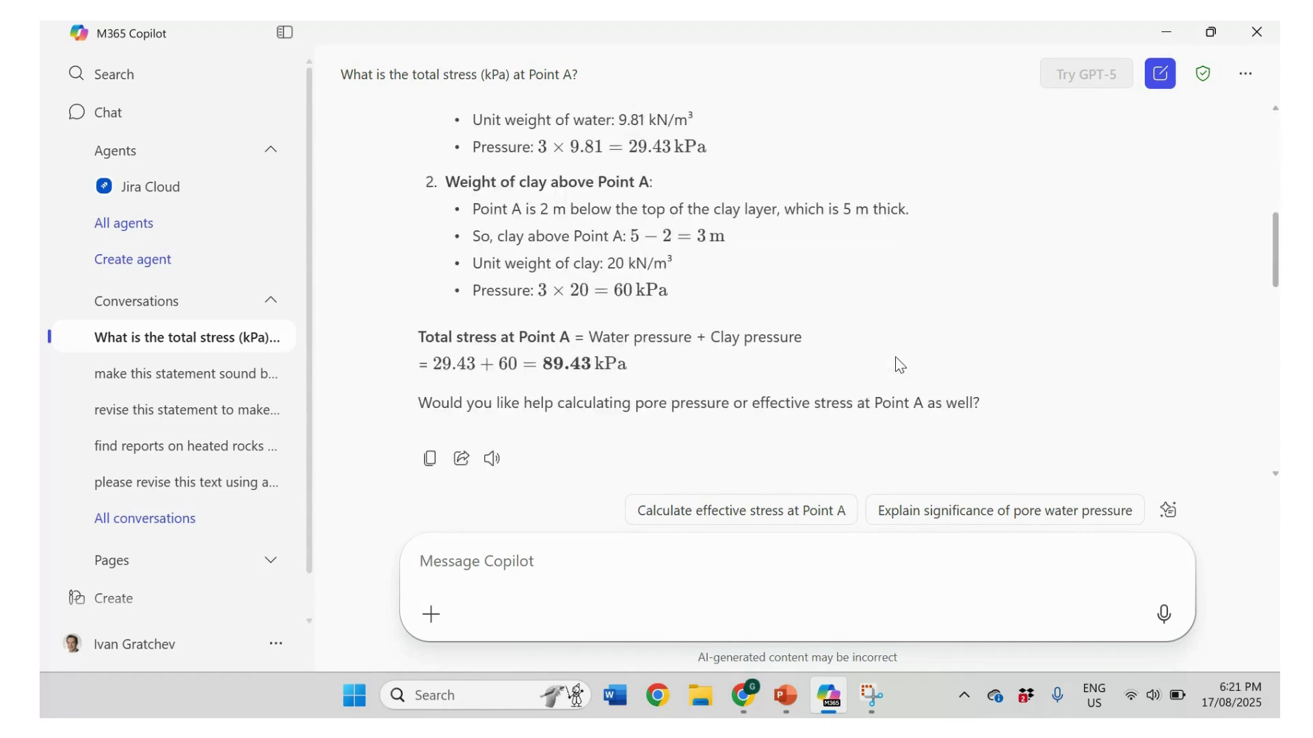
pyautogui.scroll(-10, 899, 364)
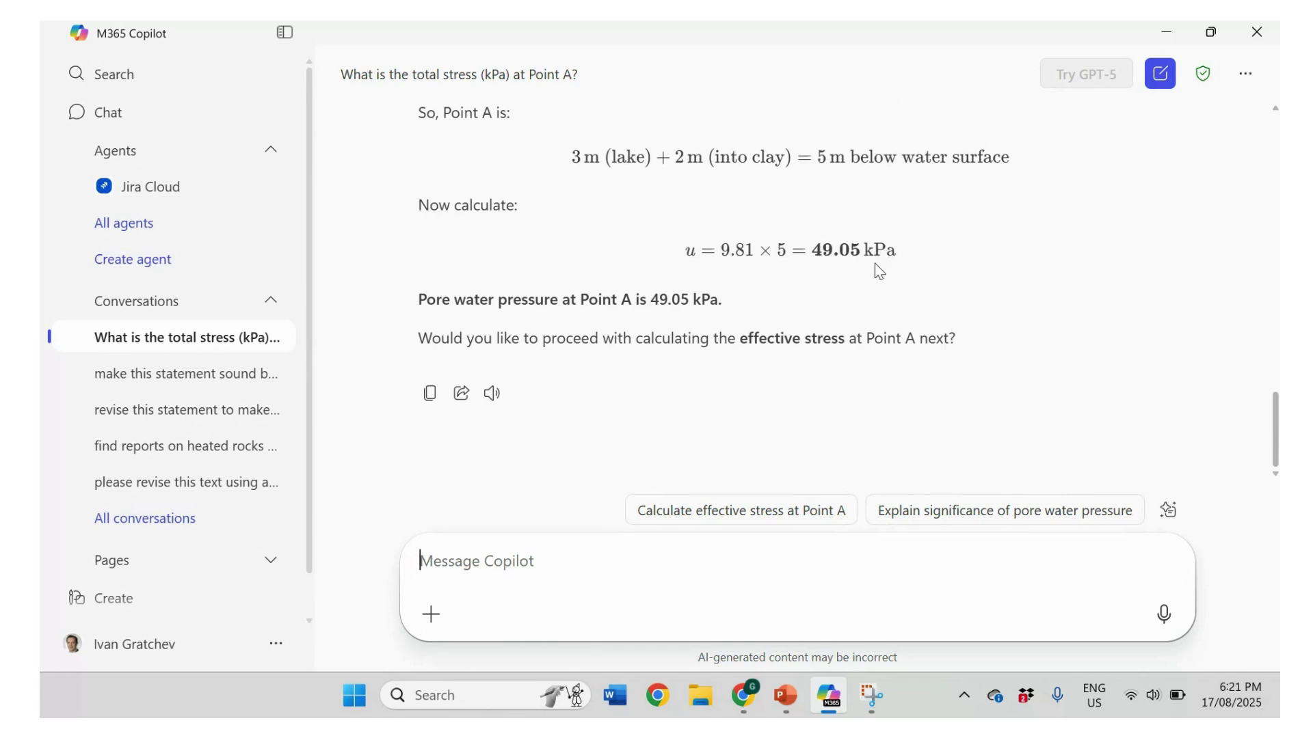
pyautogui.scroll(5, 879, 268)
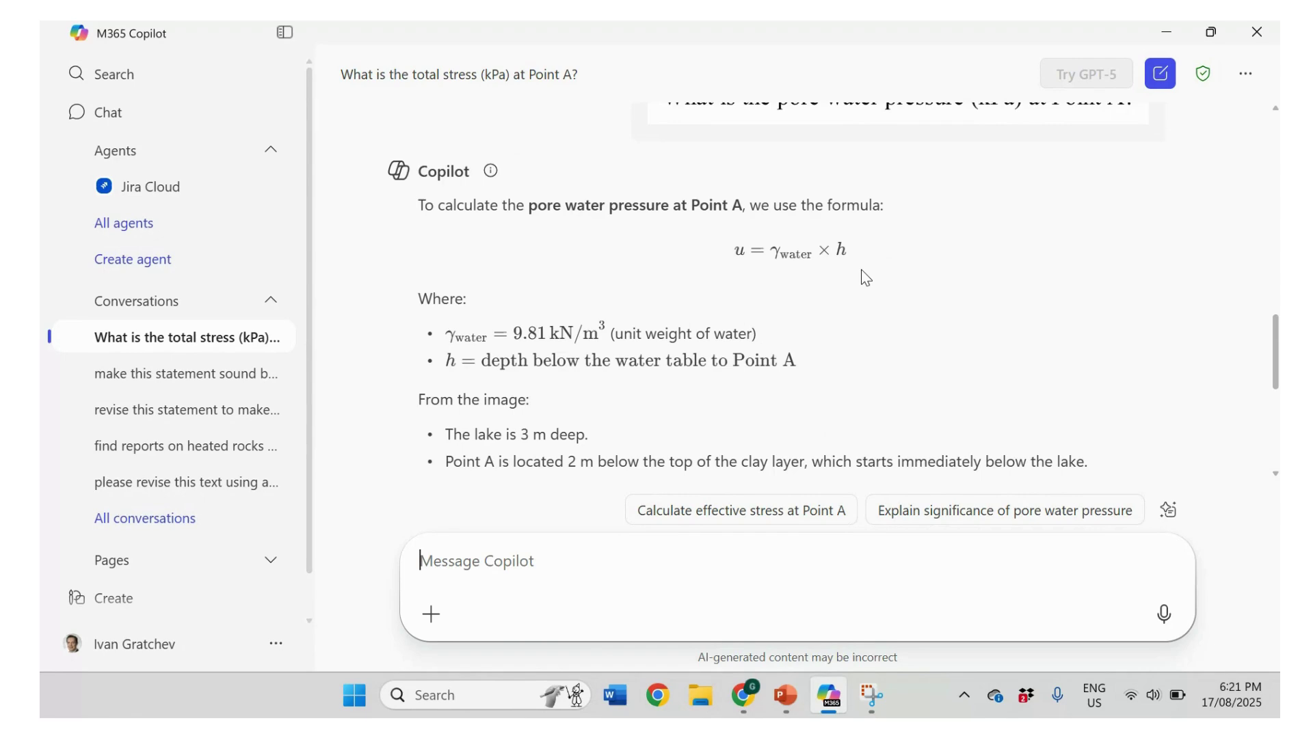
pyautogui.scroll(3, 860, 269)
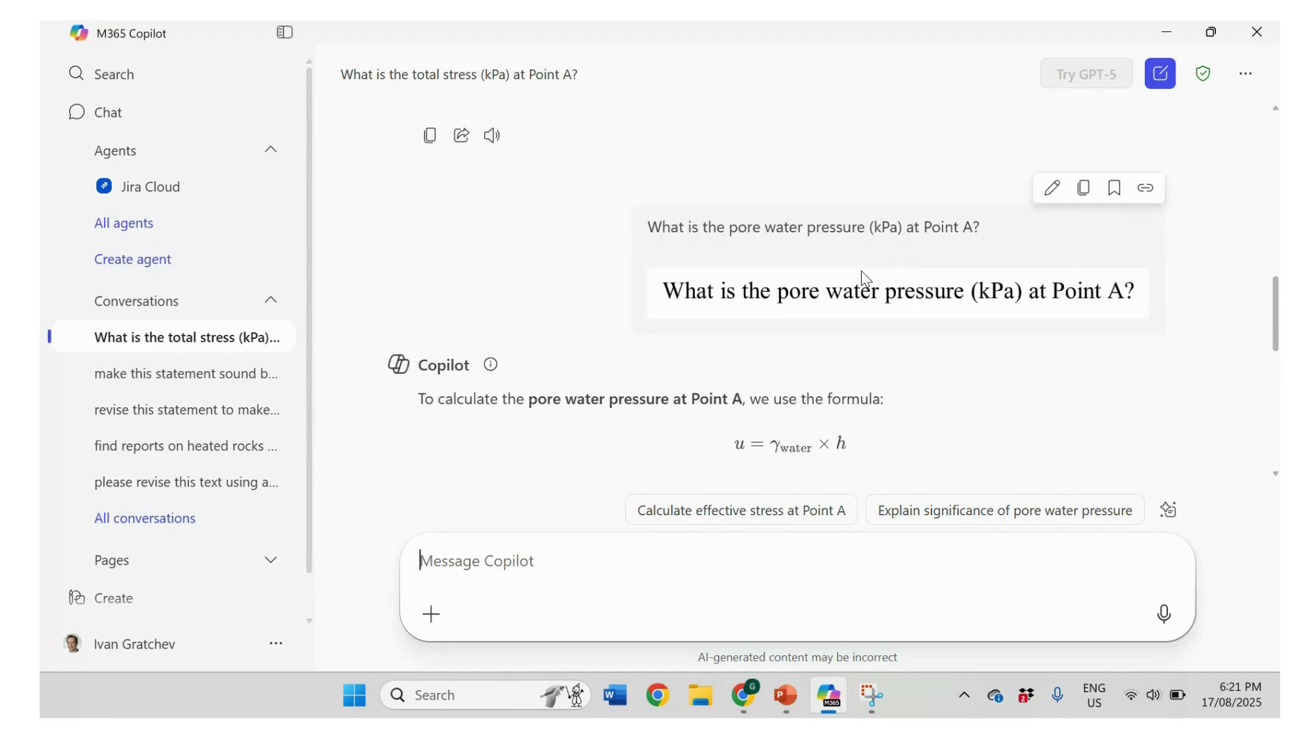
pyautogui.scroll(-7, 860, 271)
pyautogui.scroll(-2, 863, 272)
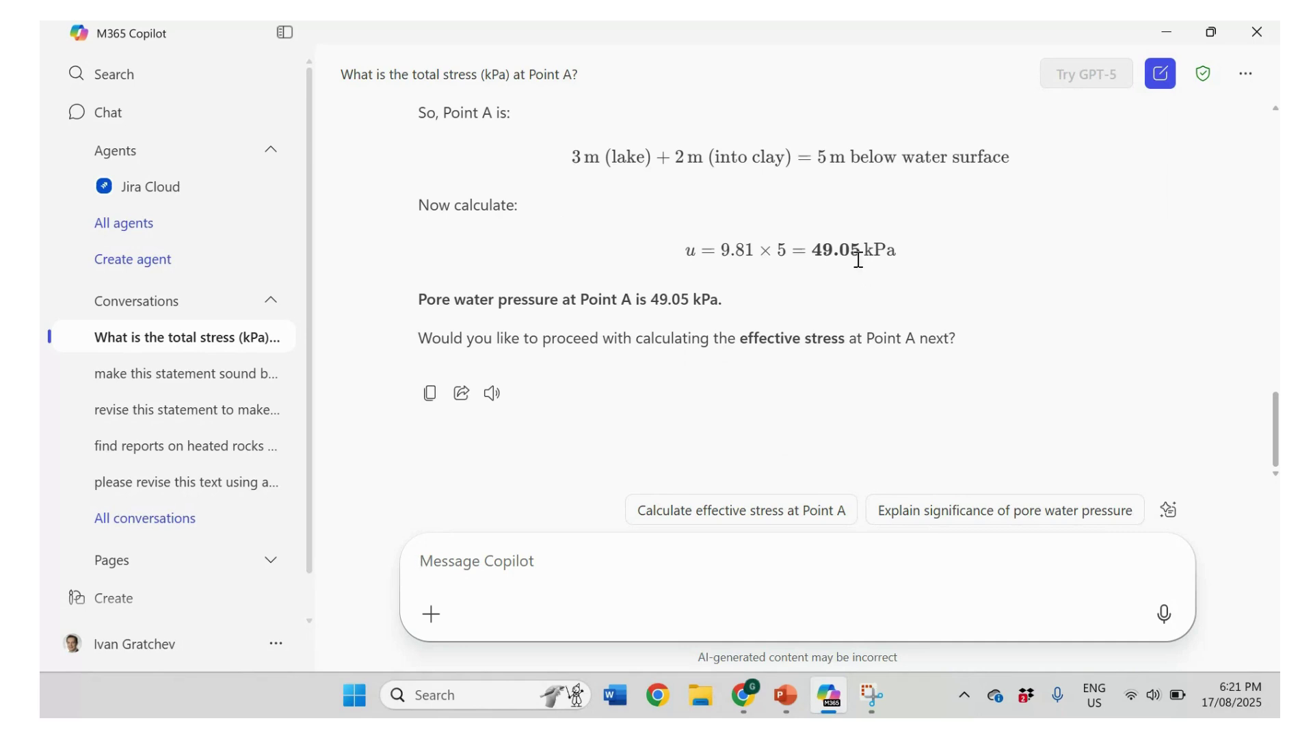
# Show slide 2 with the effective stress problem and 25 kN/m² surcharge diagram
pyautogui.click(787, 704)
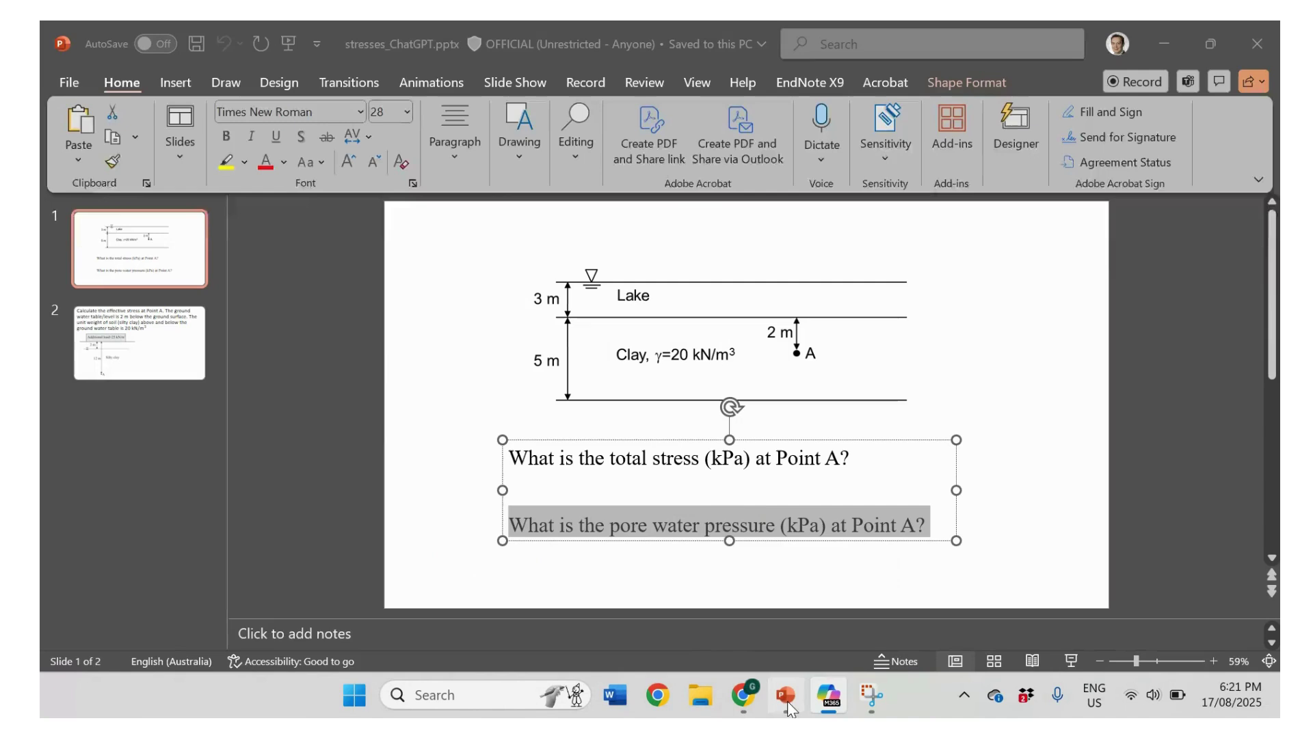
pyautogui.click(168, 345)
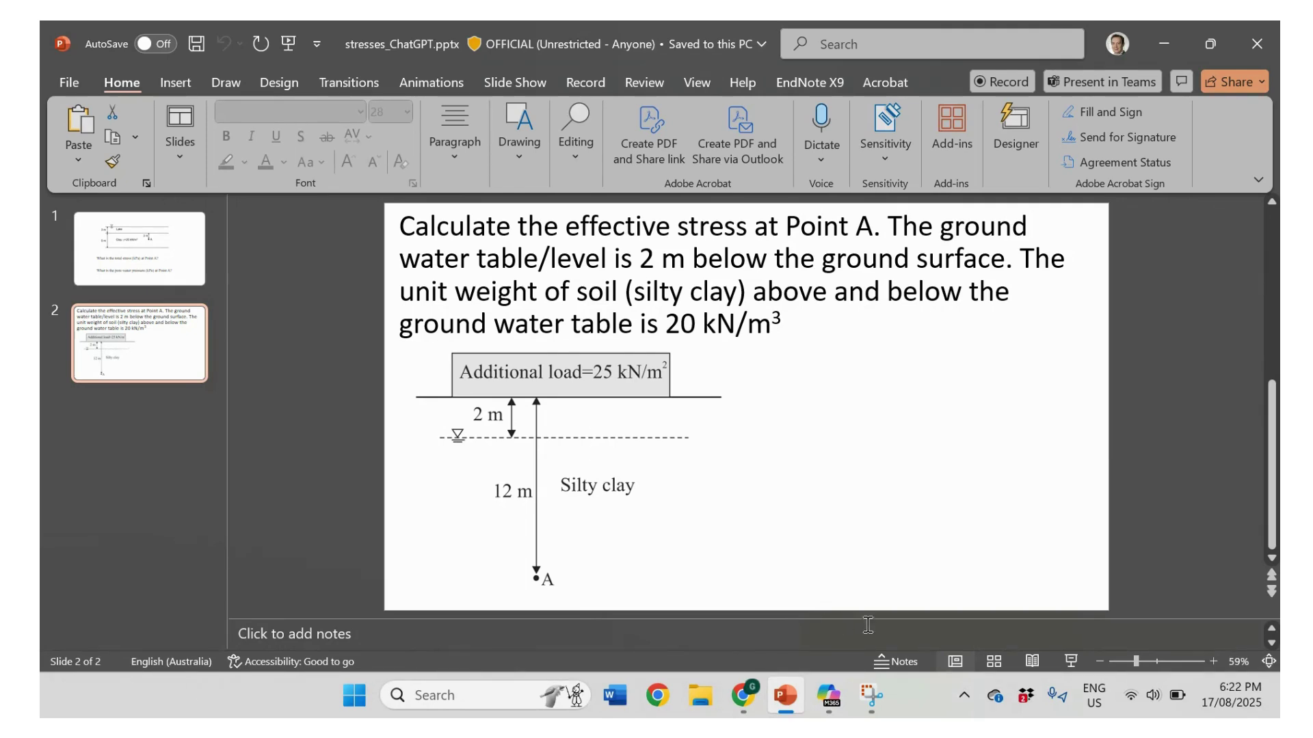
# Snip slide 2's silty clay diagram and paste it as image.png into a new Copilot message
pyautogui.click(868, 704)
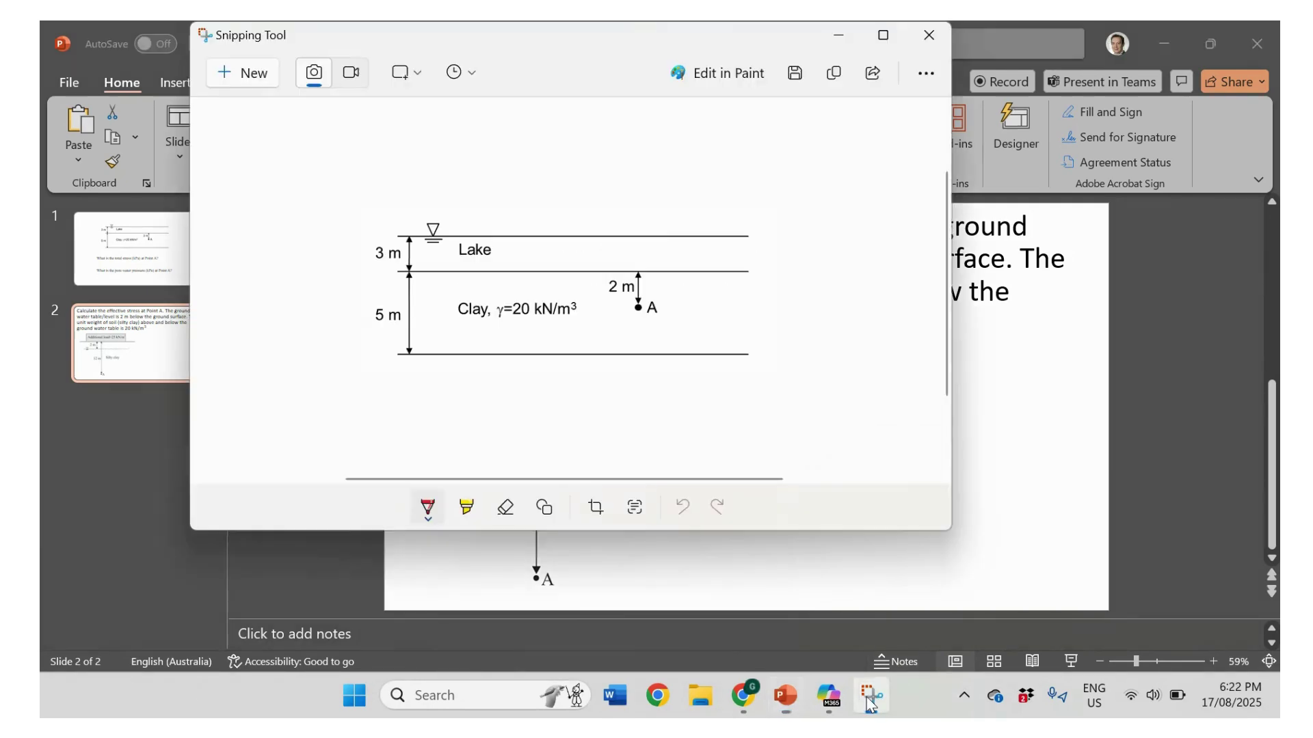
pyautogui.click(256, 66)
pyautogui.moveTo(397, 341); pyautogui.dragTo(743, 594)
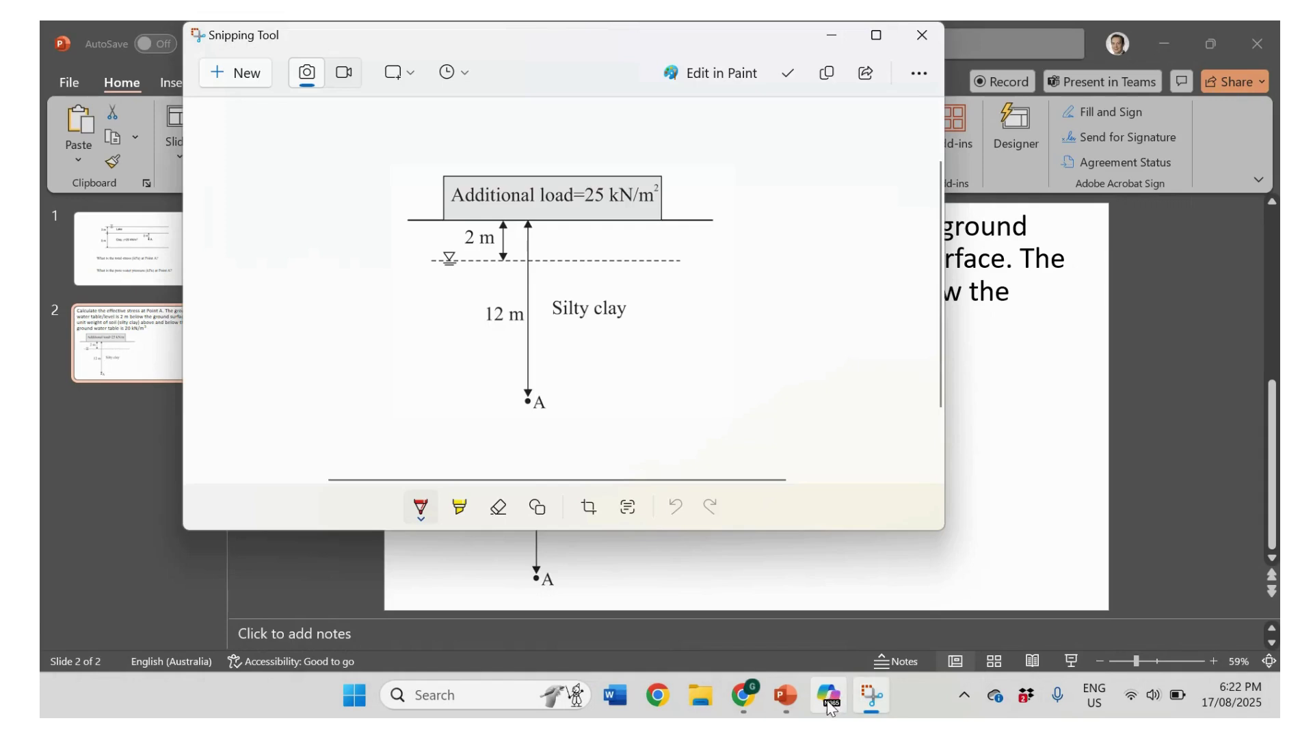
pyautogui.click(836, 696)
pyautogui.click(617, 557)
pyautogui.hotkey('ctrl', 'v')
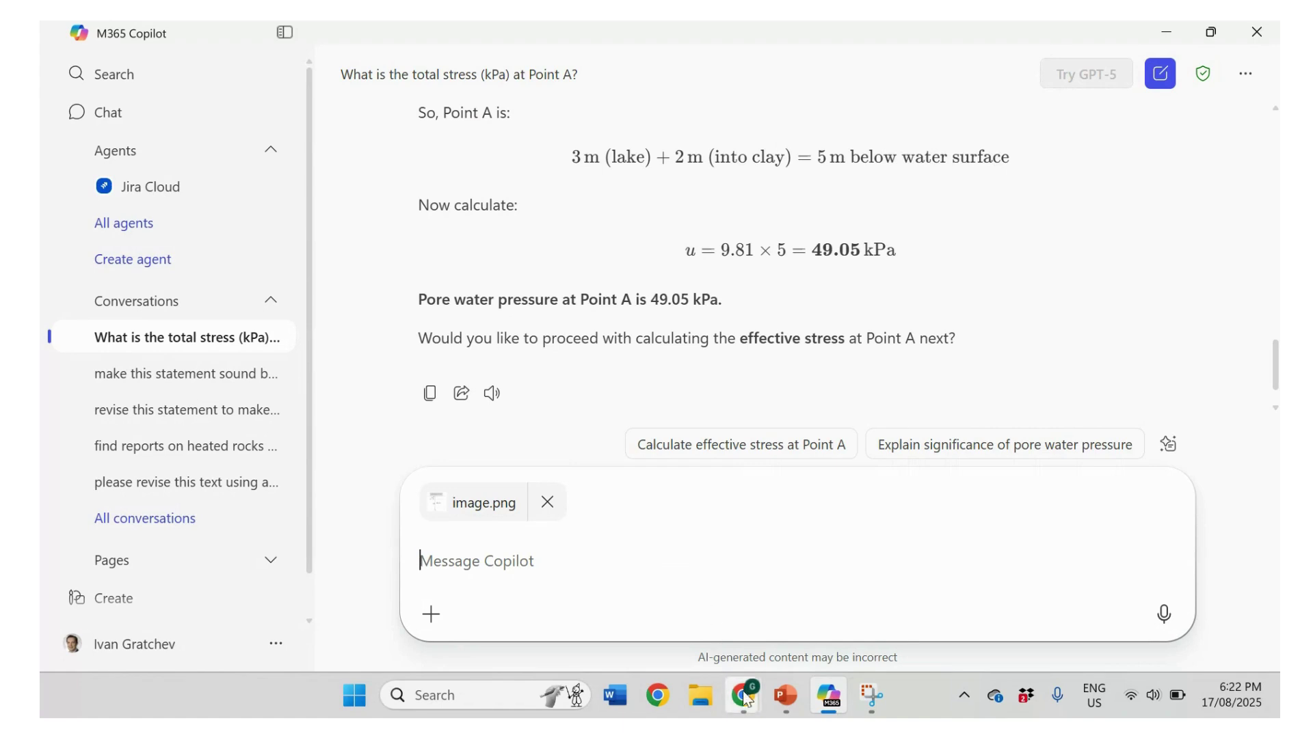
# Copy slide 1's total stress question into the message with the diagram and send it
pyautogui.click(781, 694)
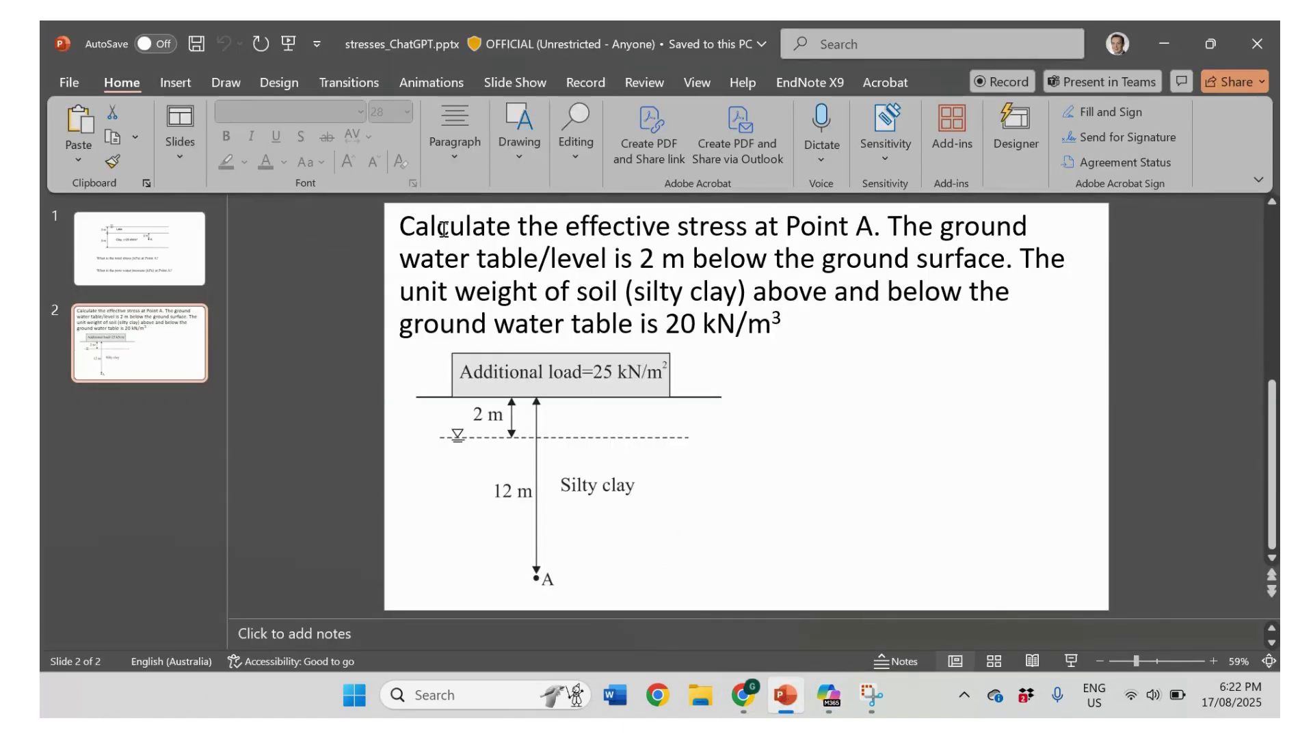
pyautogui.click(182, 270)
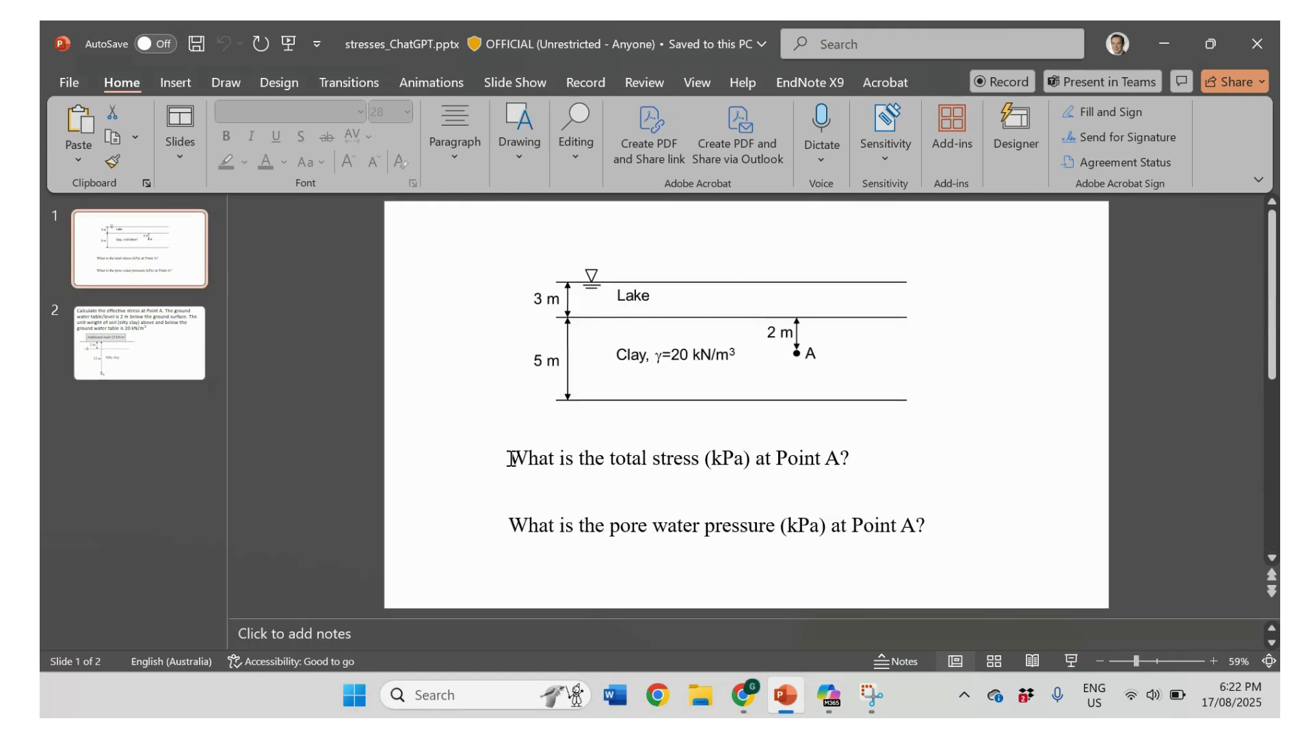
pyautogui.moveTo(509, 458); pyautogui.dragTo(852, 464)
pyautogui.hotkey('ctrl', 'c')
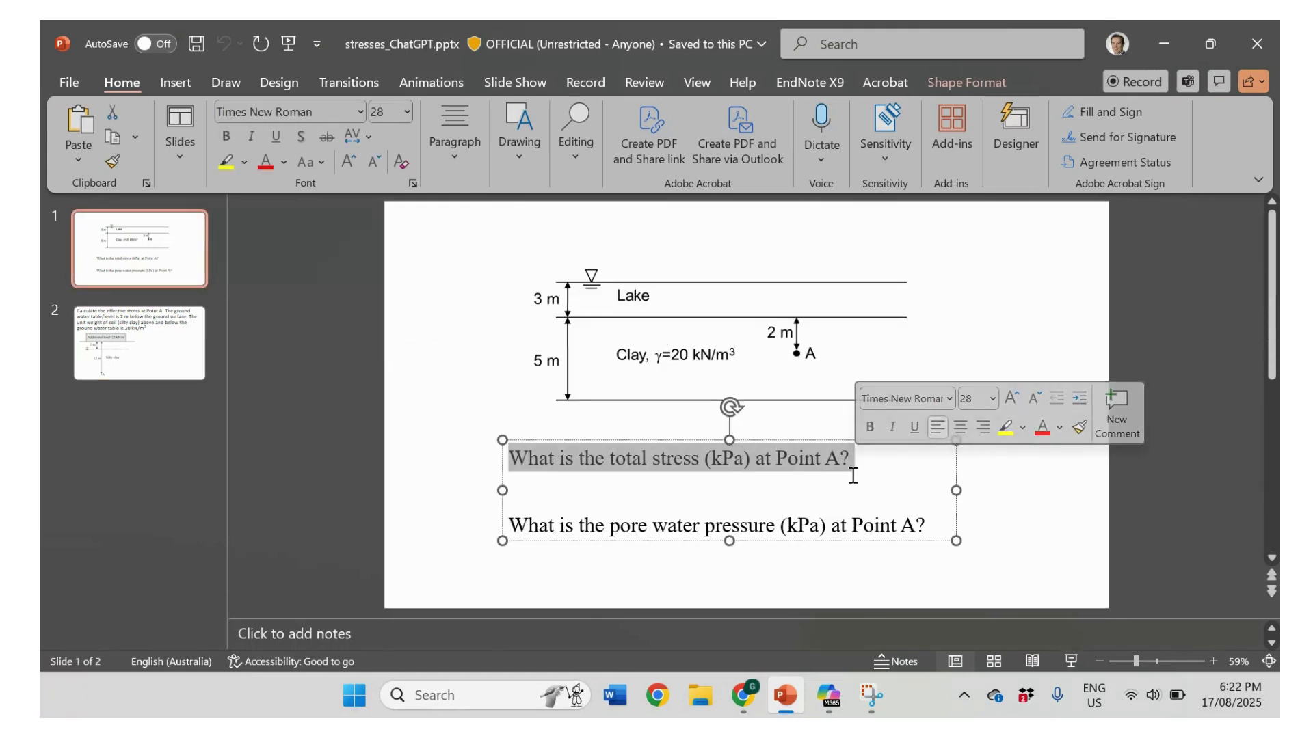
pyautogui.click(829, 698)
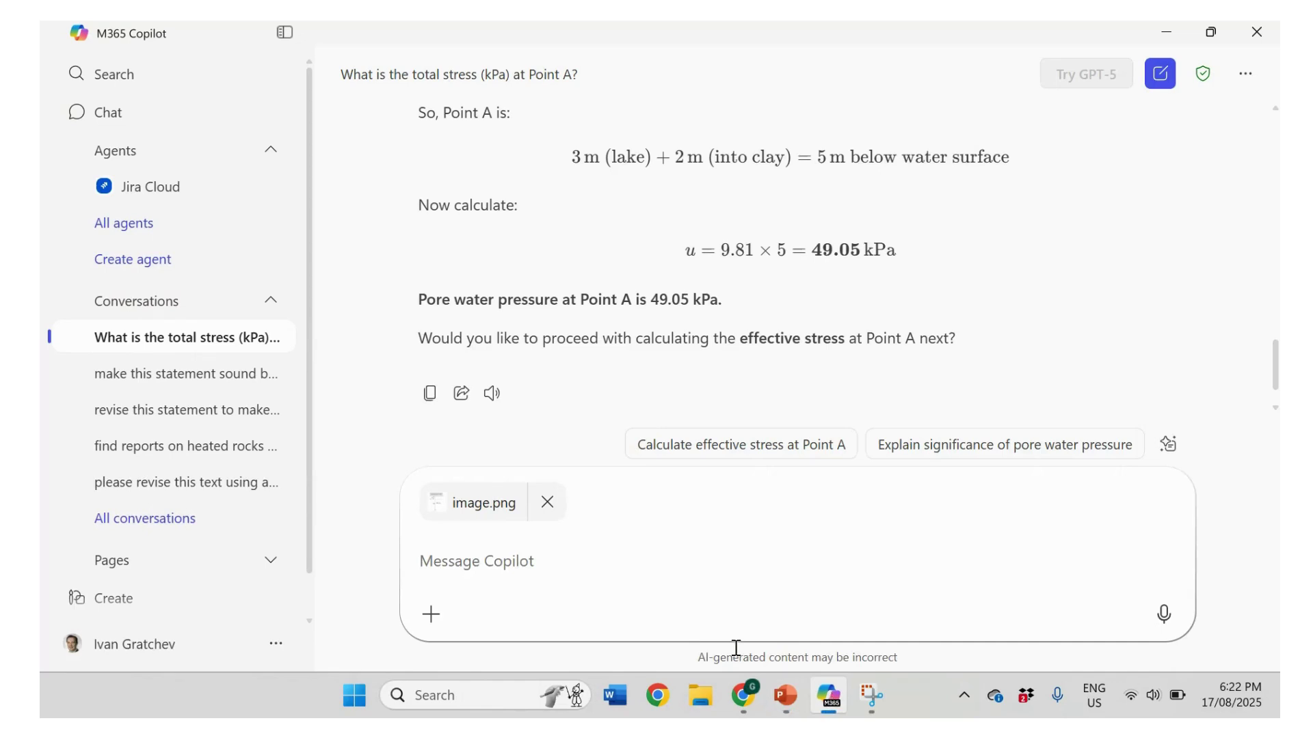
pyautogui.hotkey('ctrl', 'v')
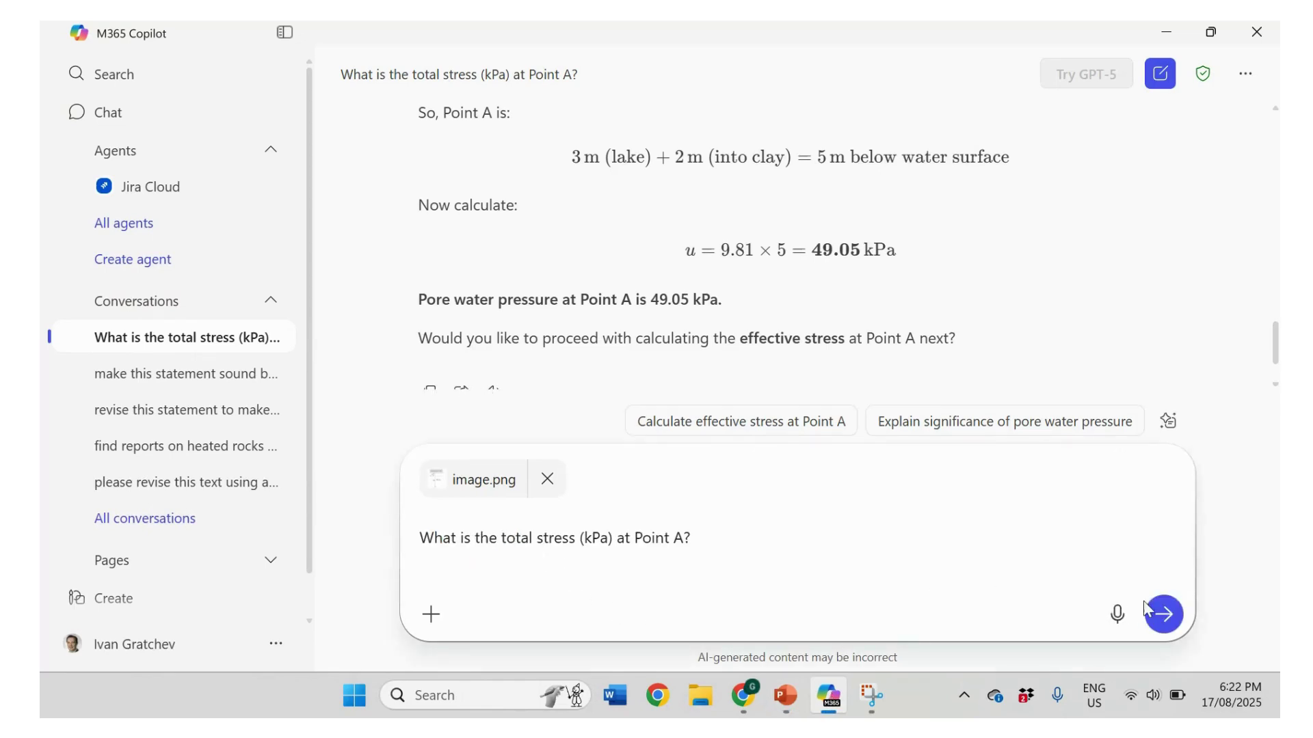
pyautogui.click(1165, 623)
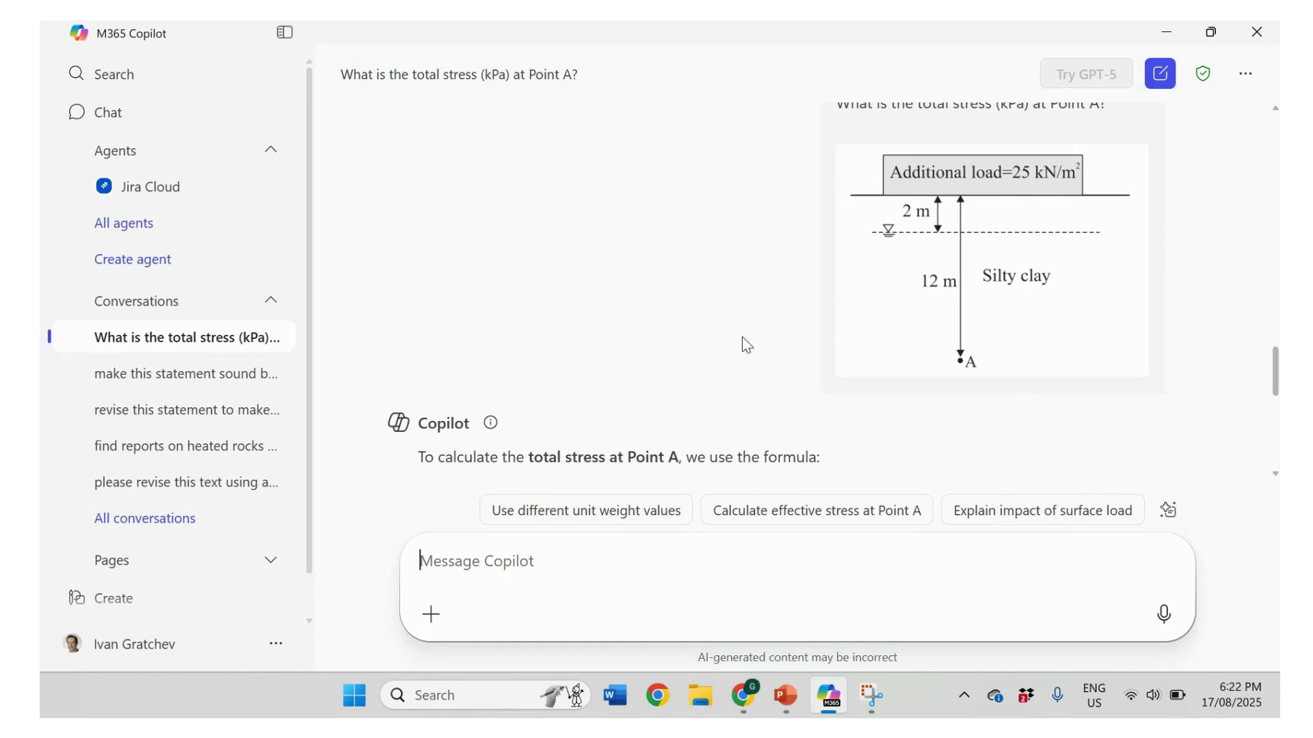
# Read Copilot's answer of 253 kPa at Point A, assuming 19 kN/m³ silty clay
pyautogui.scroll(-3, 629, 339)
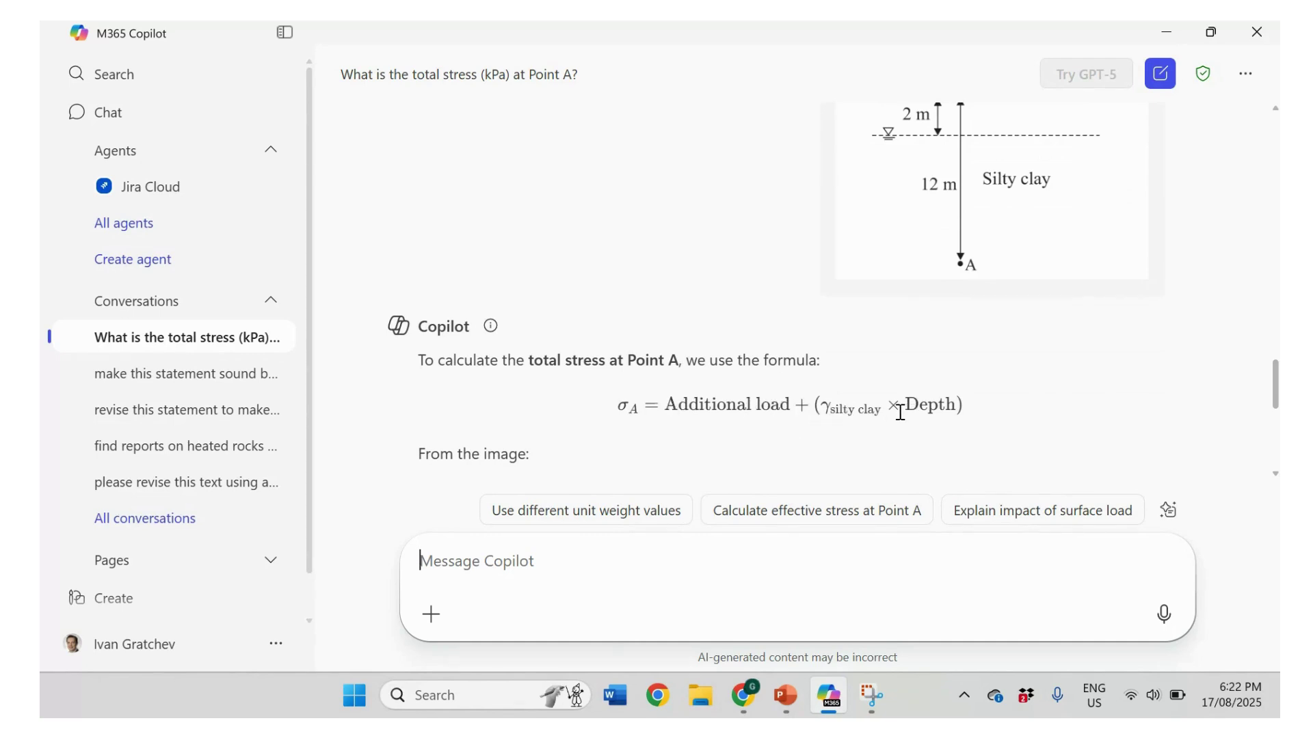
pyautogui.scroll(-3, 900, 412)
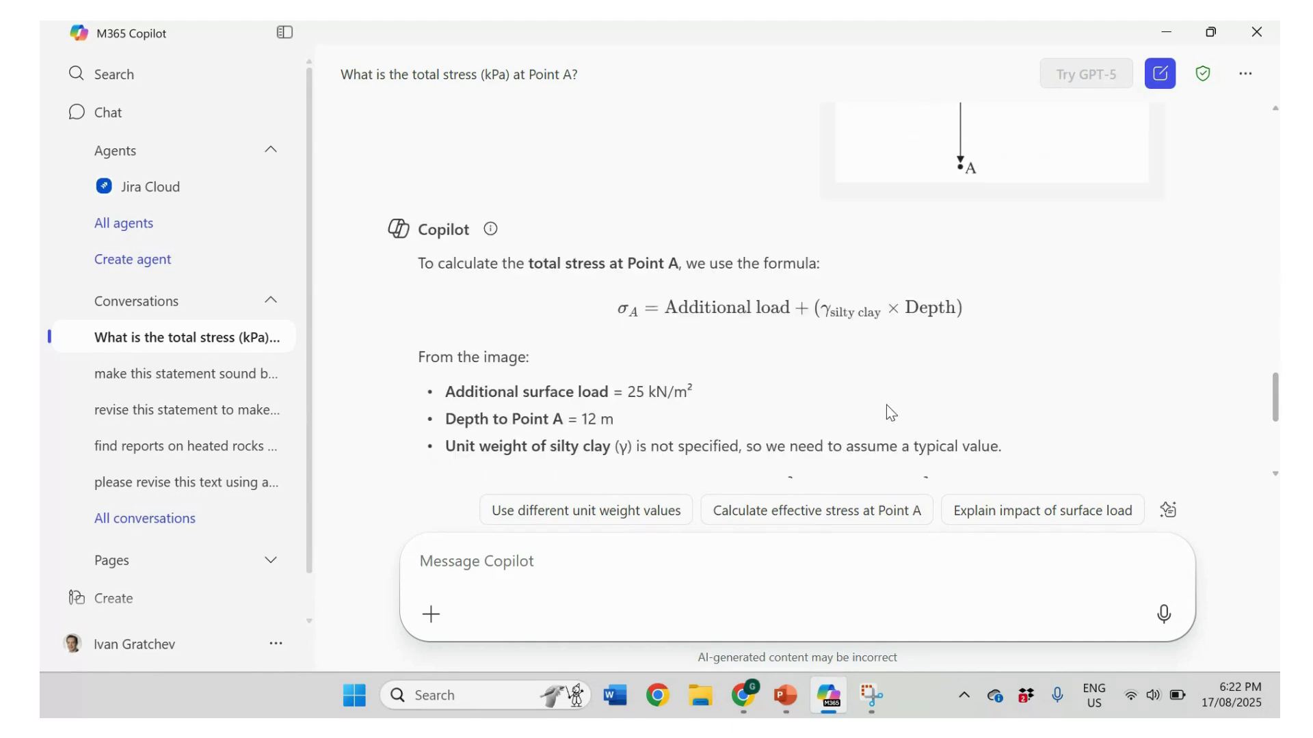
pyautogui.scroll(3, 888, 407)
pyautogui.scroll(-3, 887, 407)
pyautogui.scroll(-3, 885, 412)
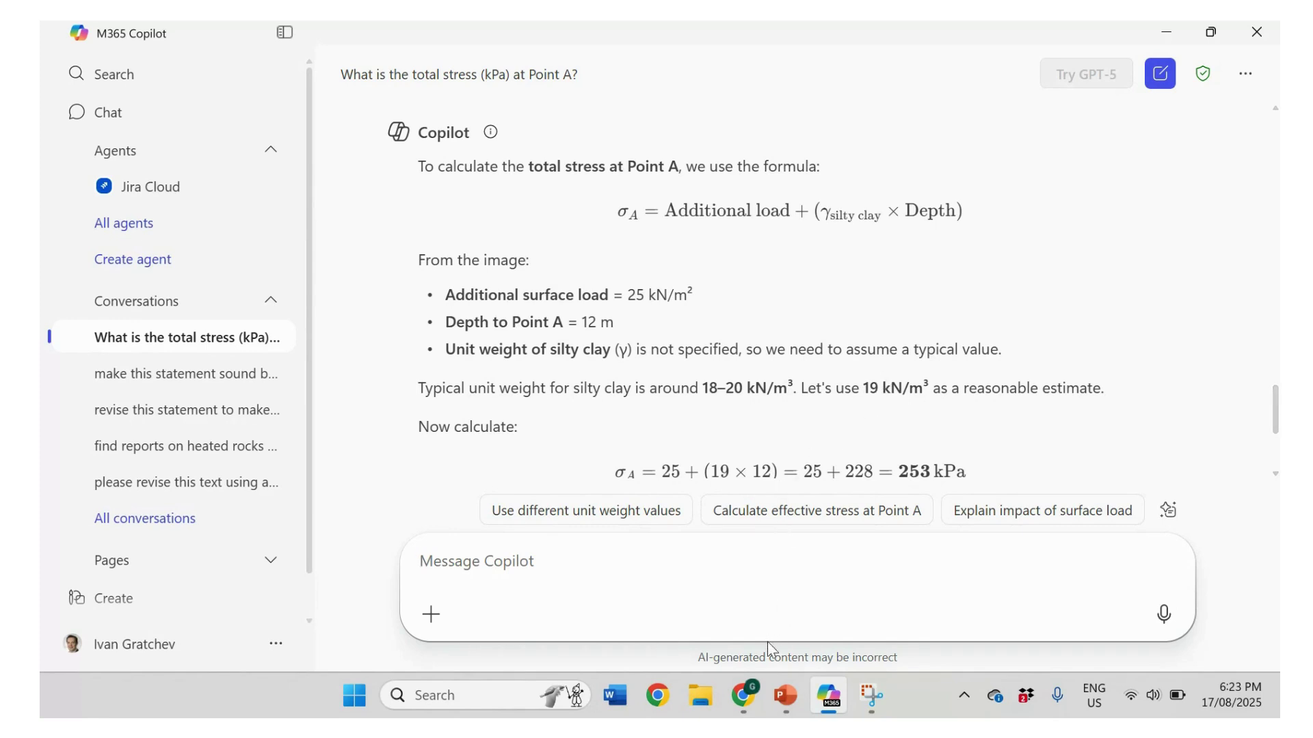
# Send 'consider this' with slide 2's 2 m water table and 20 kN/m³ unit weight
pyautogui.click(784, 694)
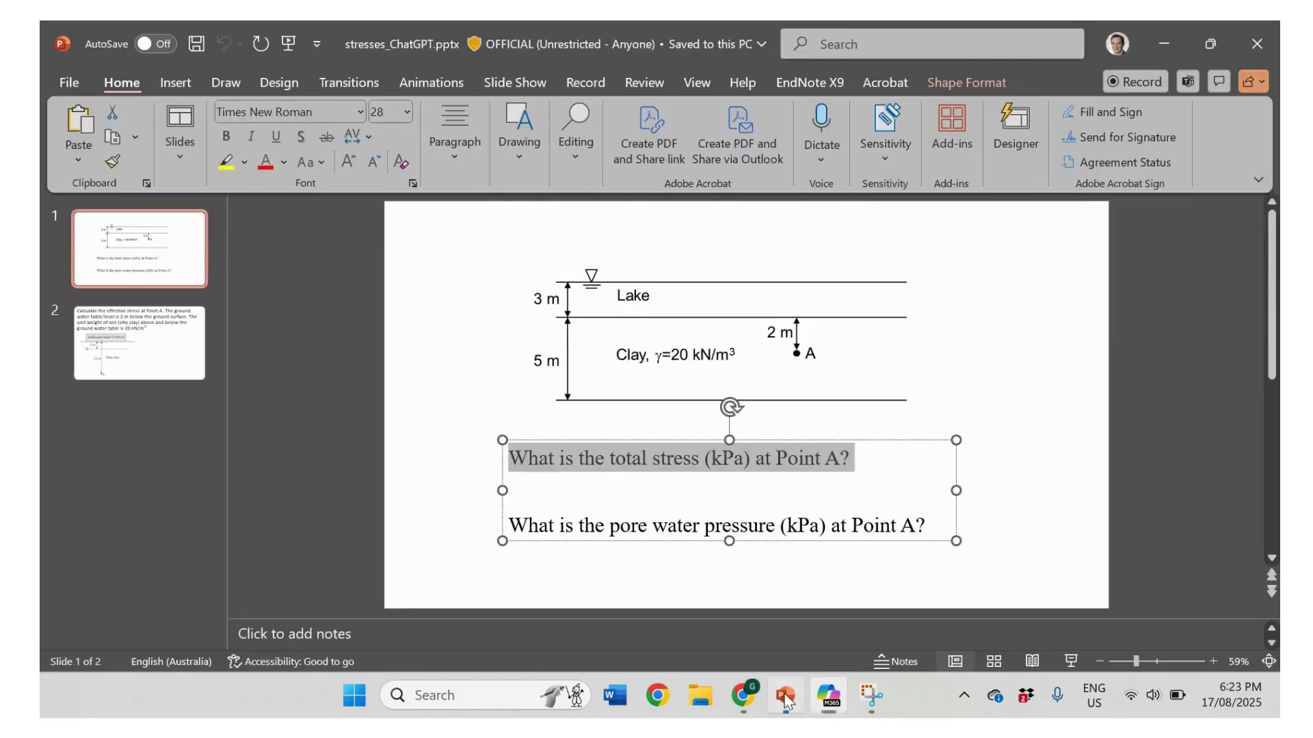
pyautogui.click(152, 354)
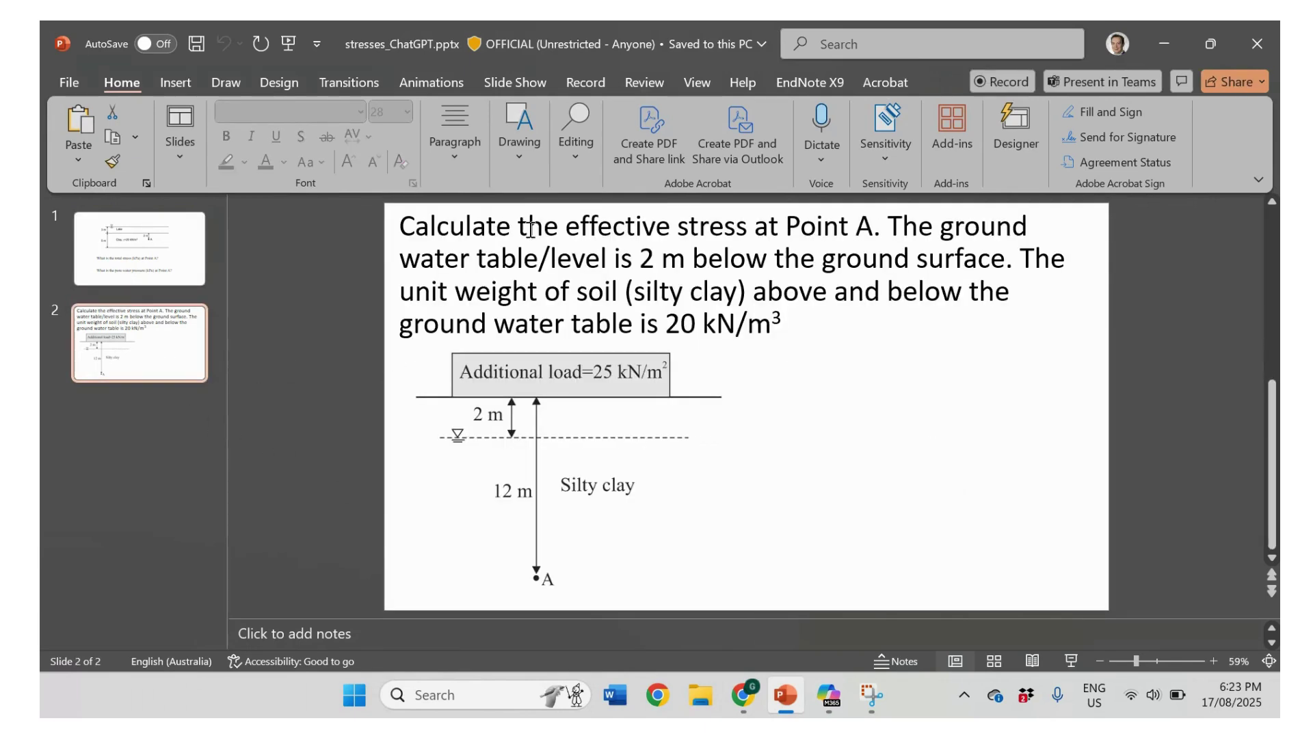
pyautogui.moveTo(891, 220); pyautogui.dragTo(935, 326)
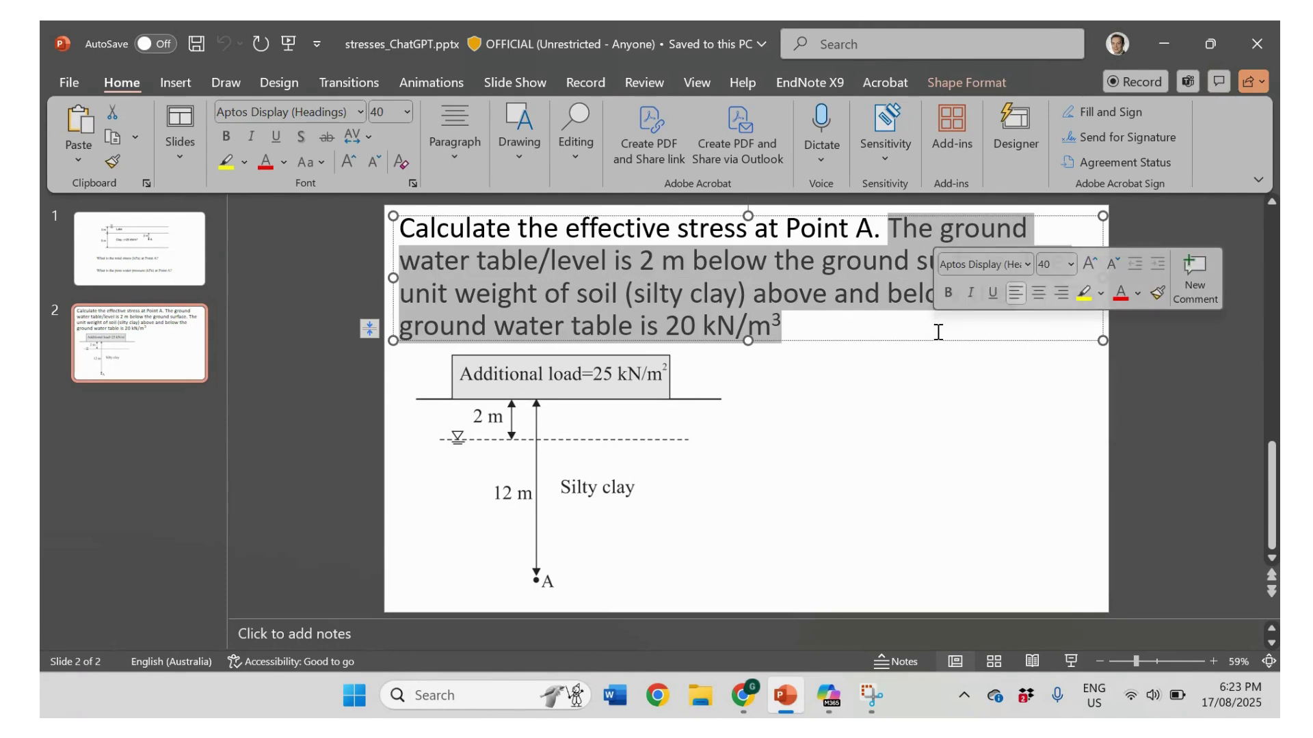
pyautogui.click(829, 697)
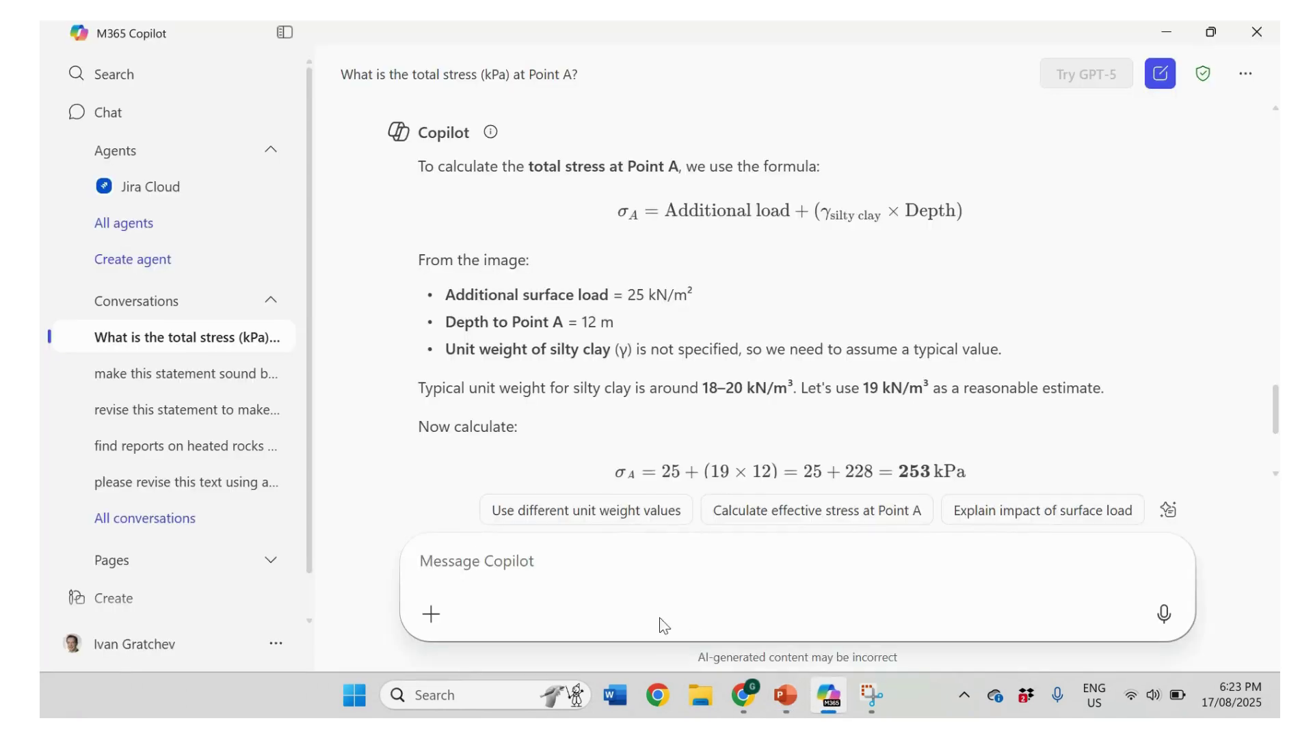
pyautogui.write('co')
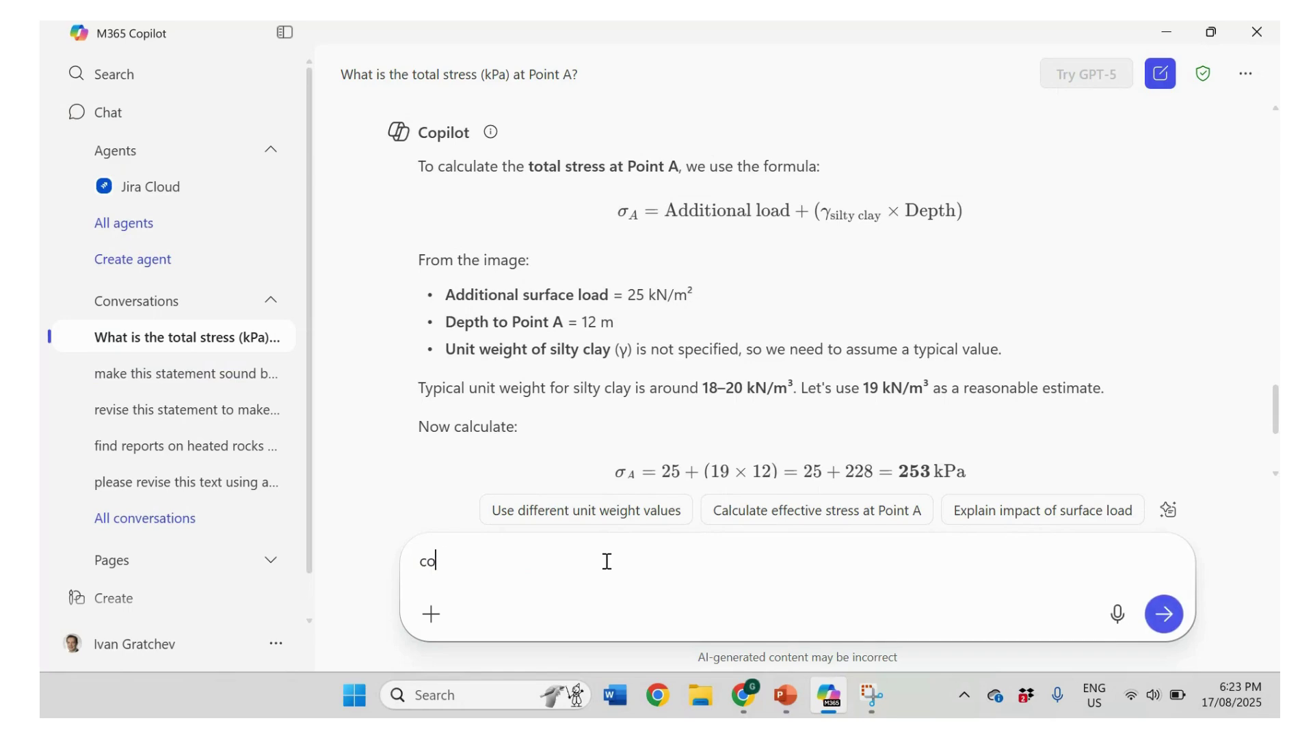
pyautogui.write('nsider this')
pyautogui.hotkey('ctrl', 'v')
pyautogui.press('Return')
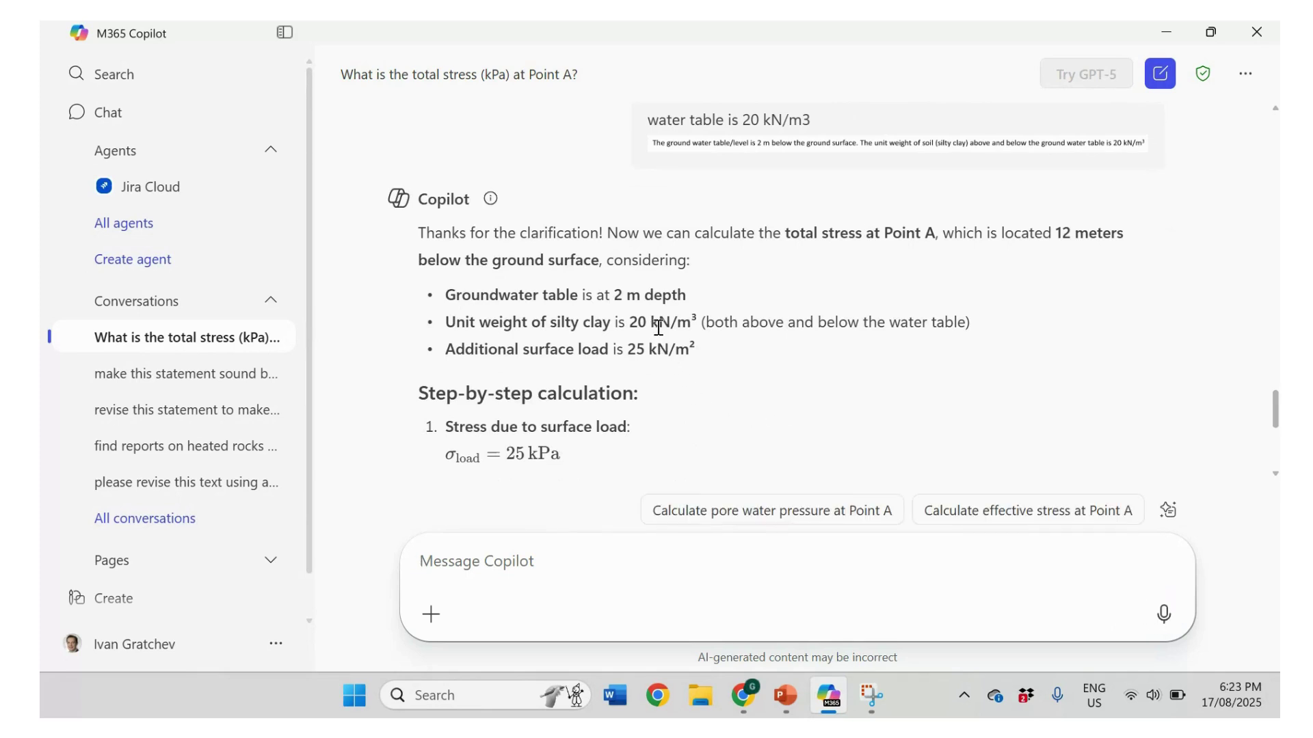
# Read down Copilot's revised answer to the Point A total stress of 25 + 40 + 200 = 265 kPa
pyautogui.scroll(-1, 658, 328)
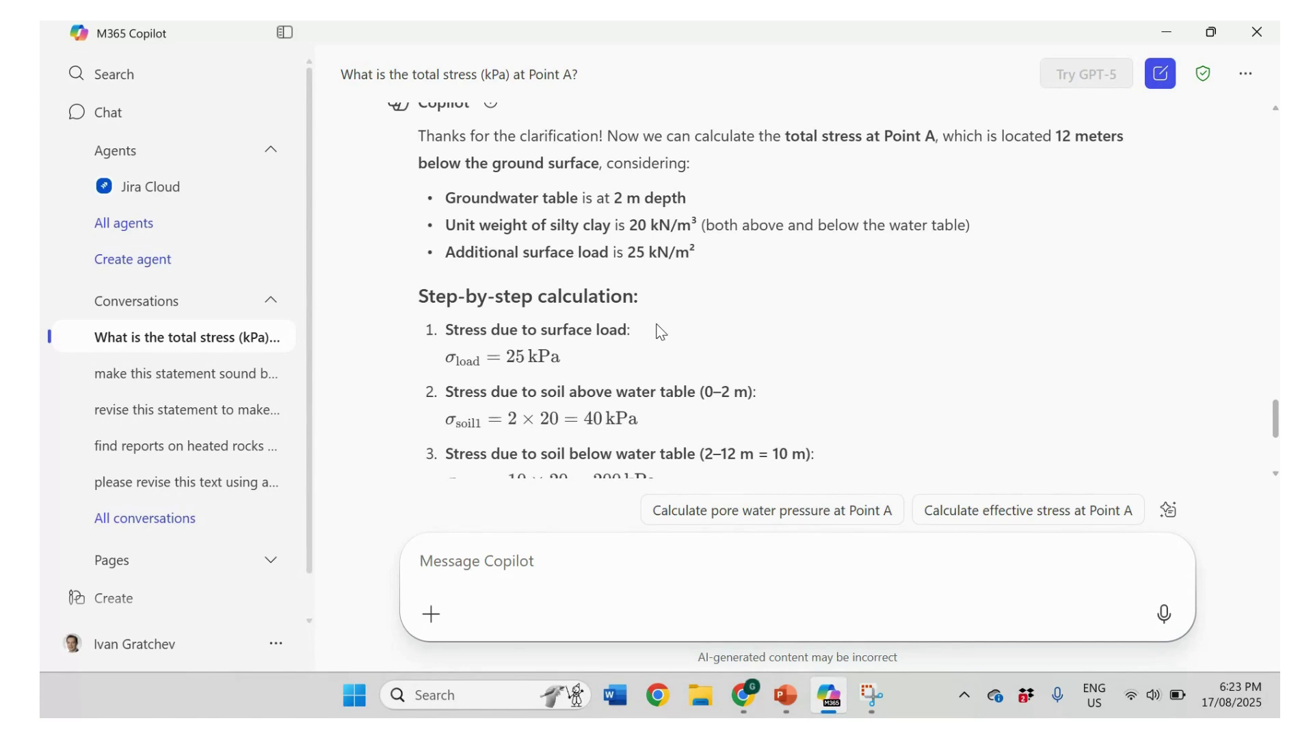
pyautogui.scroll(-1, 584, 354)
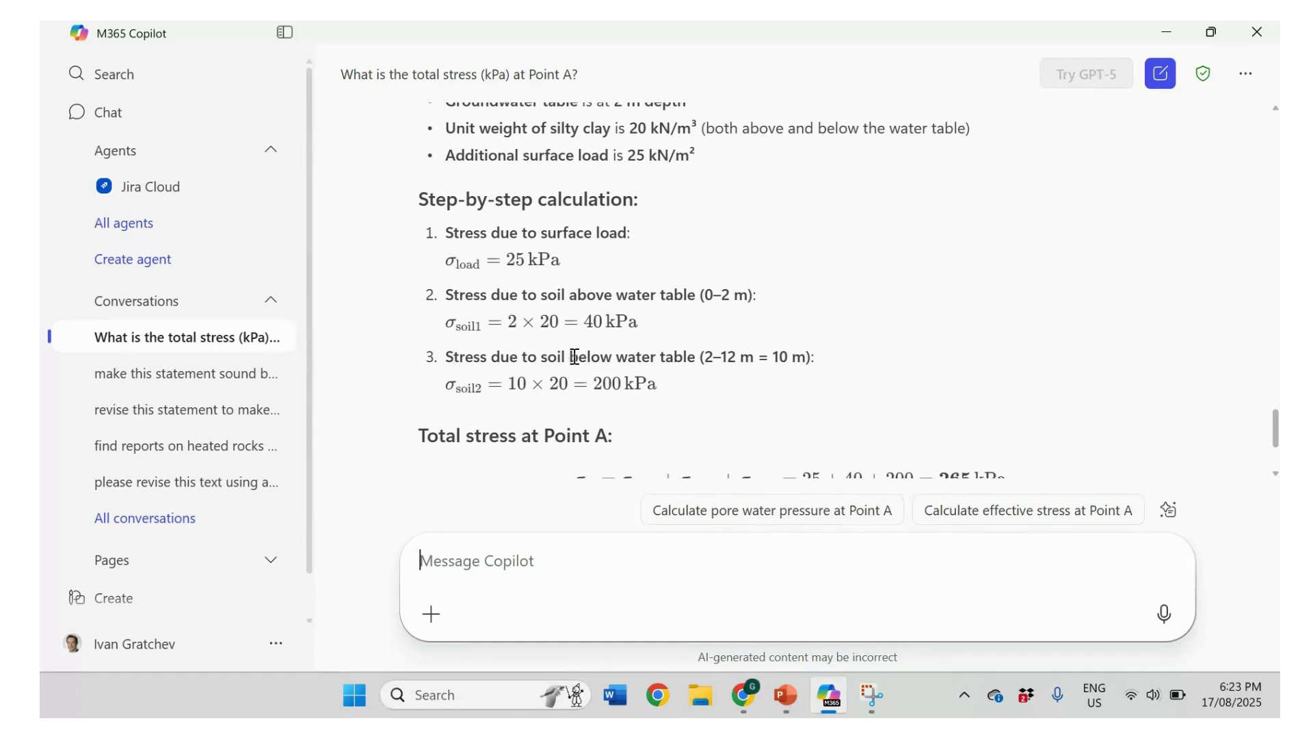
pyautogui.scroll(-1, 576, 353)
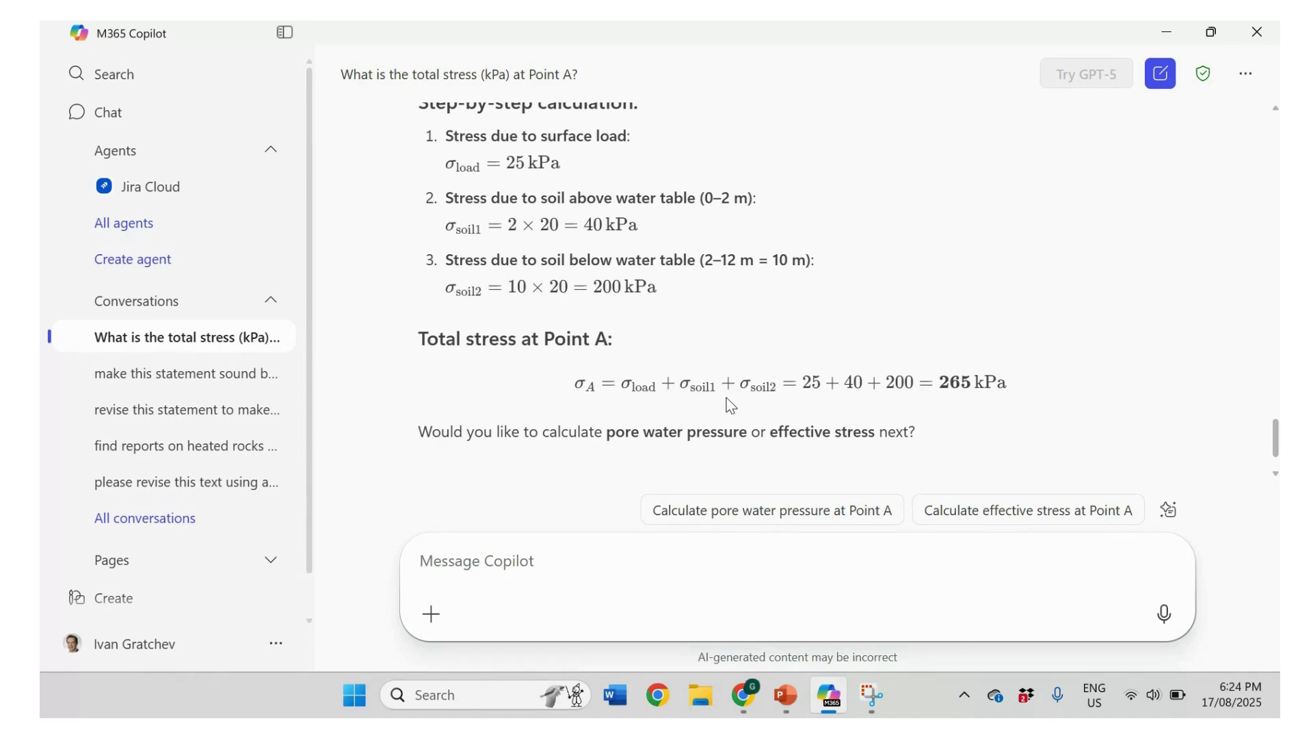
pyautogui.scroll(-1, 730, 406)
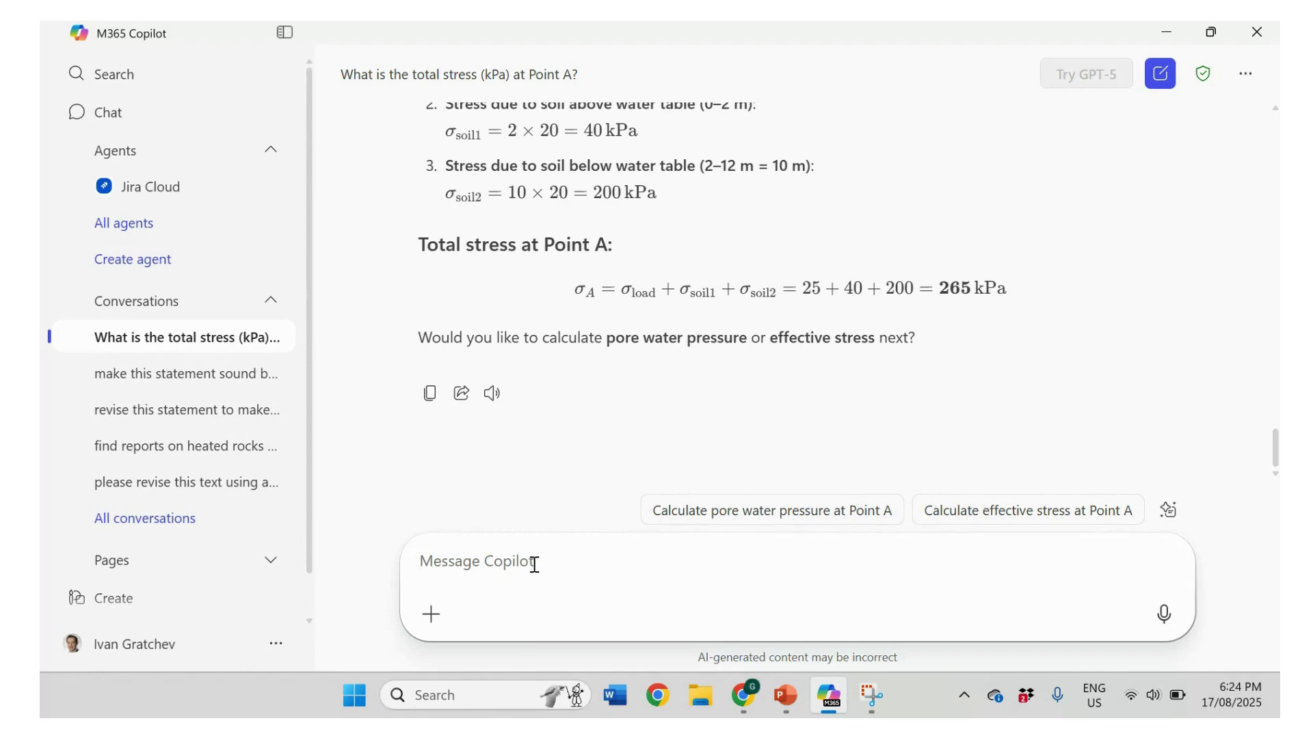
# Ask Copilot to 'Calculate the pore water pressure at point A'
pyautogui.write('Calculate ')
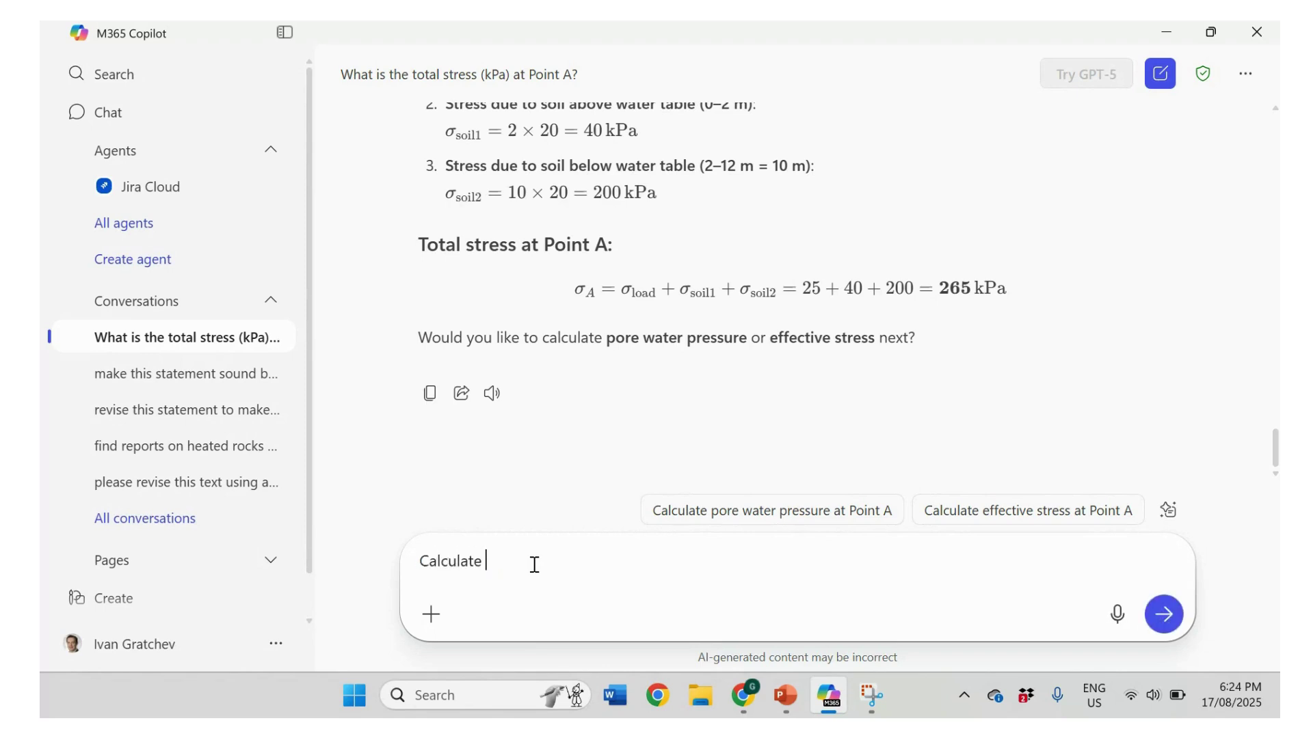
pyautogui.write('the ')
pyautogui.write('effect')
pyautogui.write('ive stres')
pyautogui.press('BackSpace')
pyautogui.press('BackSpace')
pyautogui.press('BackSpace')
pyautogui.press('BackSpace')
pyautogui.press('BackSpace')
pyautogui.press('BackSpace')
pyautogui.press('BackSpace')
pyautogui.press('BackSpace')
pyautogui.press('BackSpace')
pyautogui.press('BackSpace')
pyautogui.press('BackSpace')
pyautogui.press('BackSpace')
pyautogui.press('BackSpace')
pyautogui.press('BackSpace')
pyautogui.write('pore water pressure at point A')
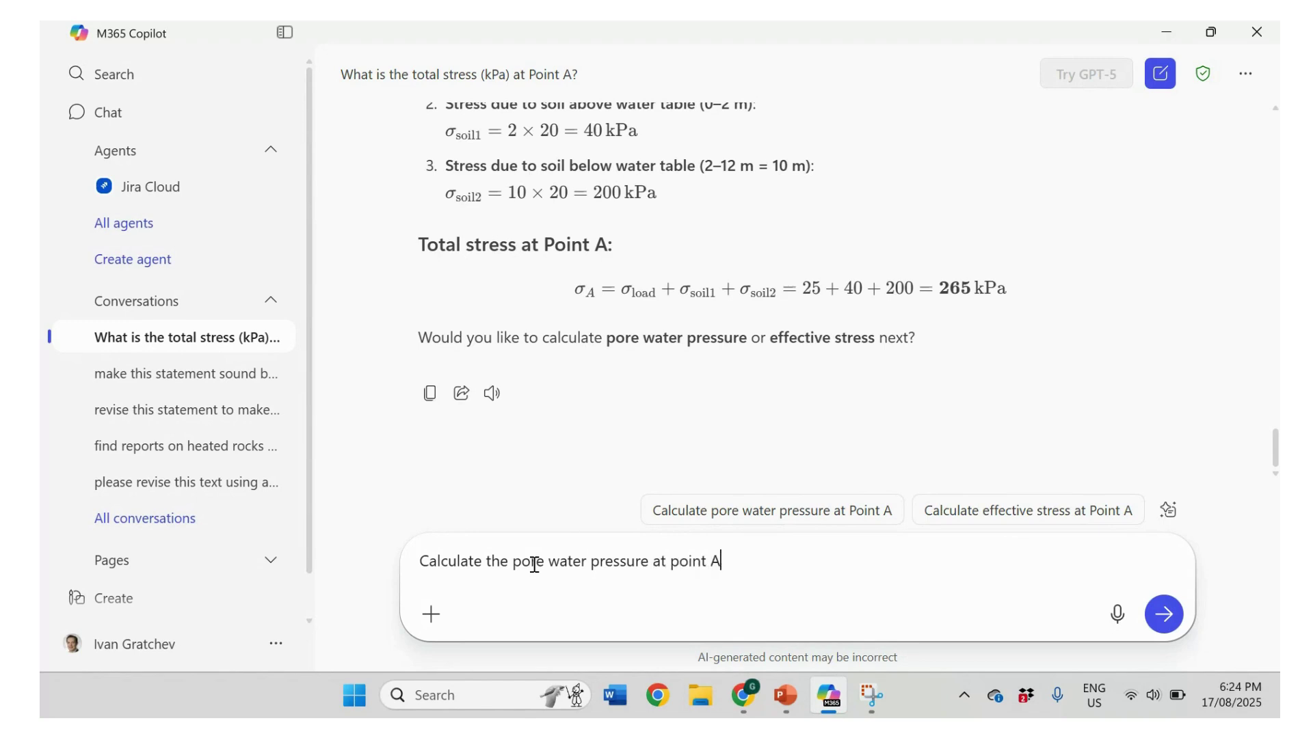
pyautogui.click(1166, 617)
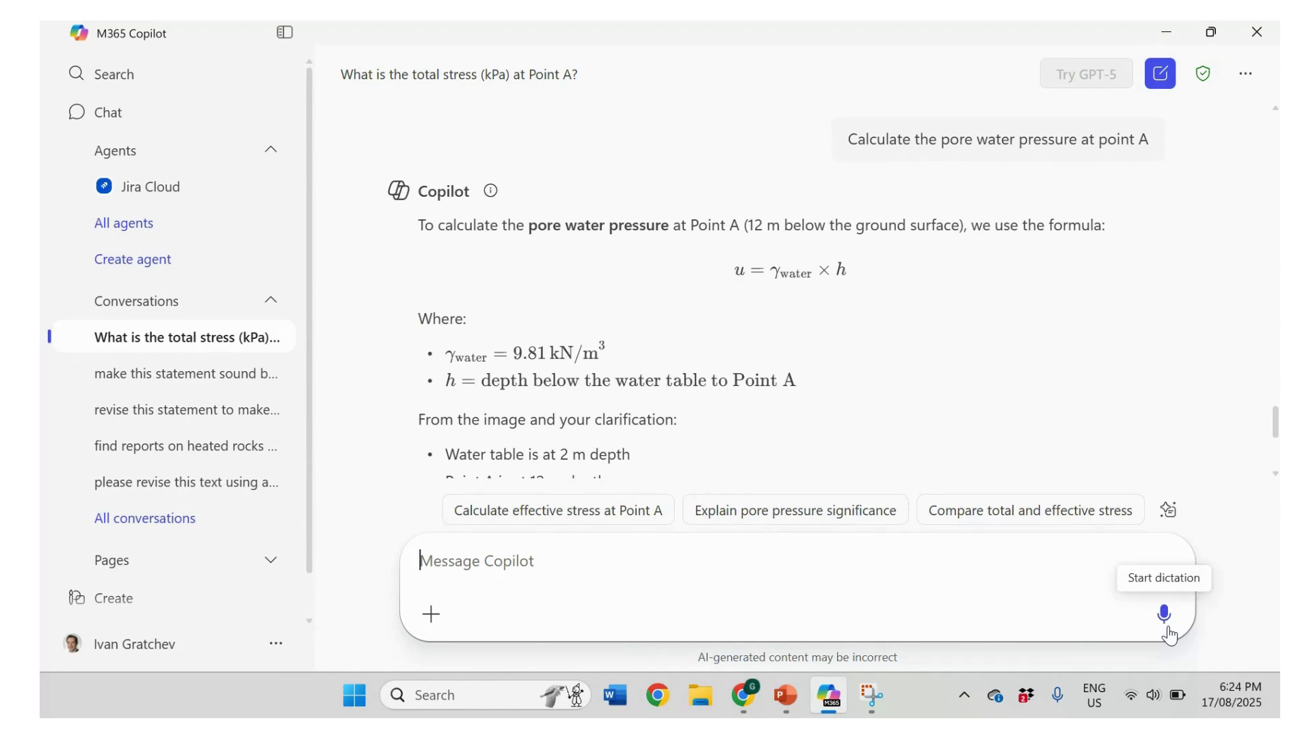
# Review the total stress answer and the pore water pressure result of 9.81 × 10 = 98.1 kPa
pyautogui.scroll(10, 957, 378)
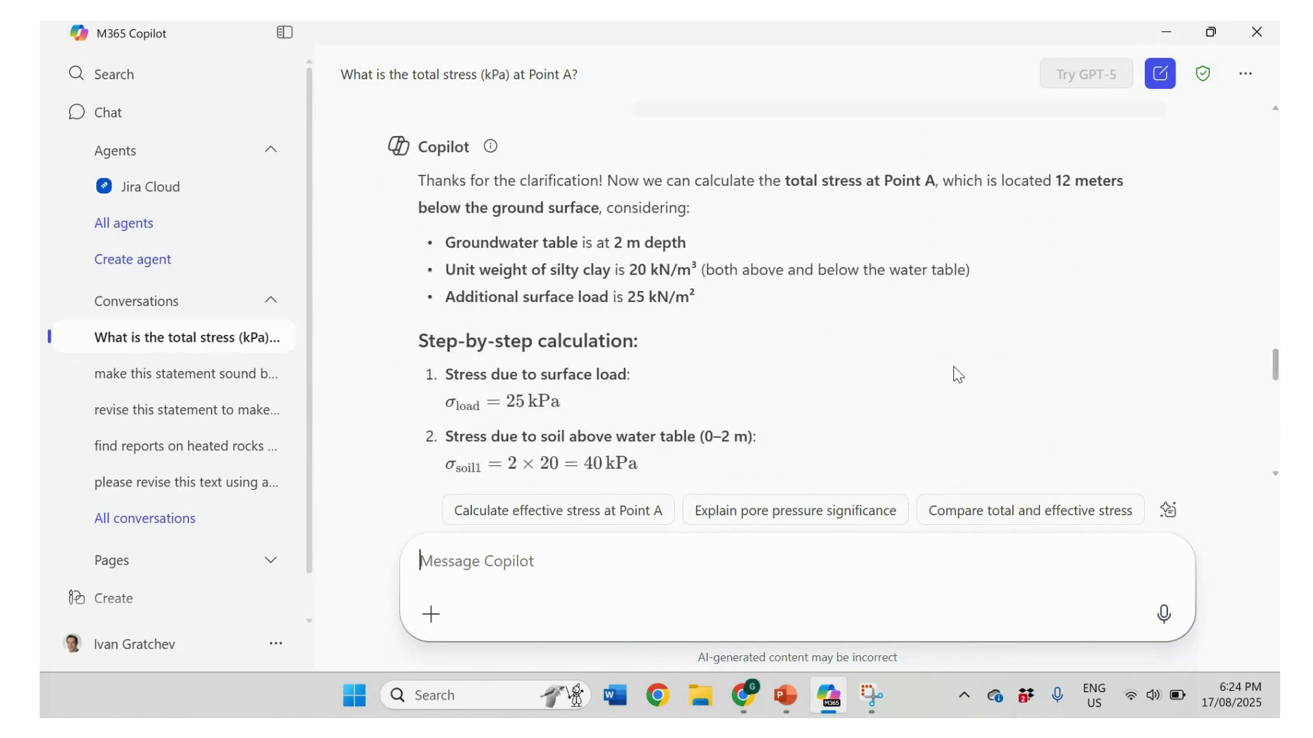
pyautogui.scroll(5, 957, 377)
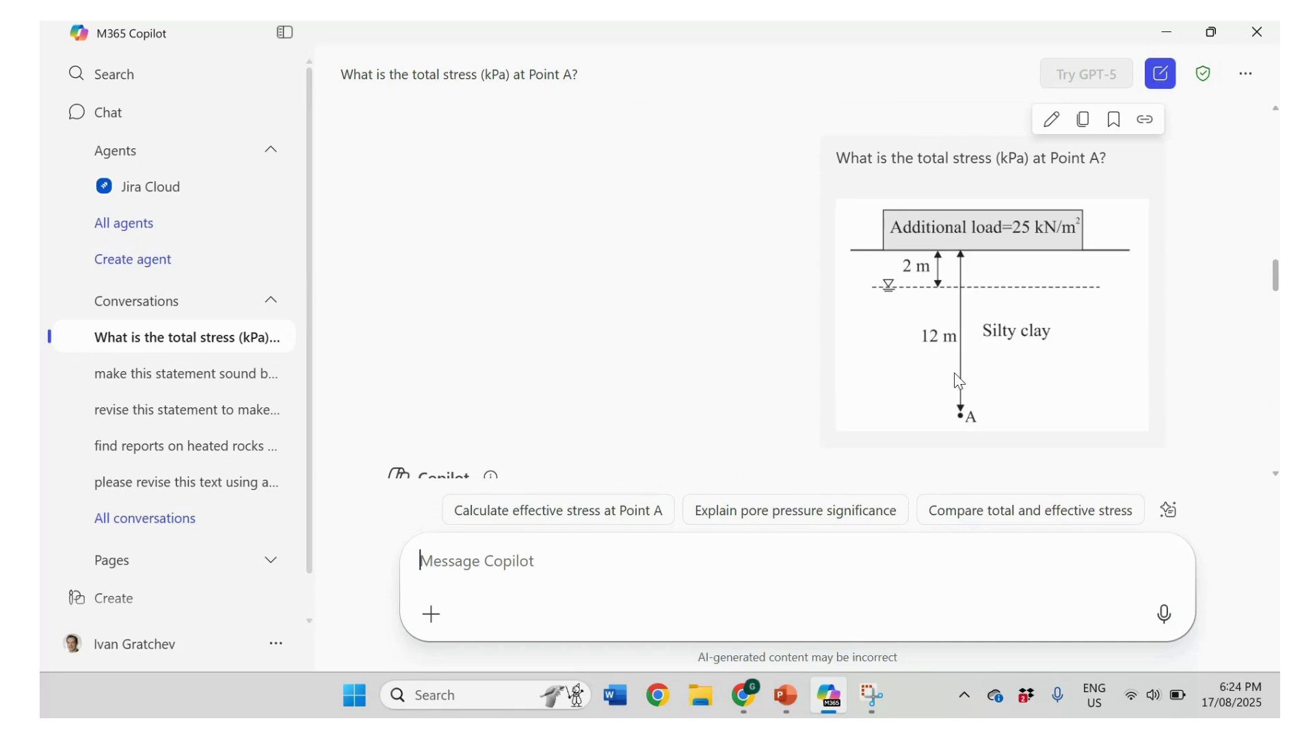
pyautogui.scroll(-1, 968, 380)
pyautogui.scroll(-2, 968, 380)
pyautogui.scroll(2, 967, 376)
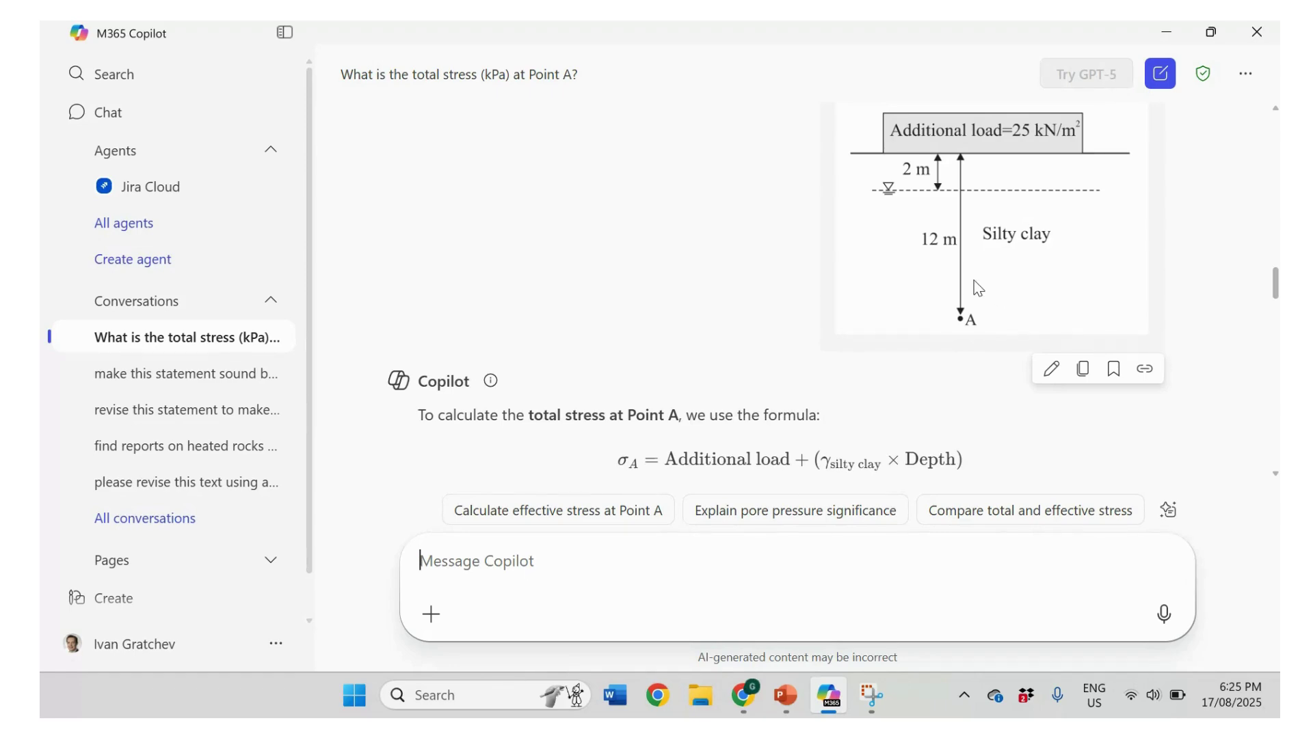
pyautogui.scroll(-4, 875, 403)
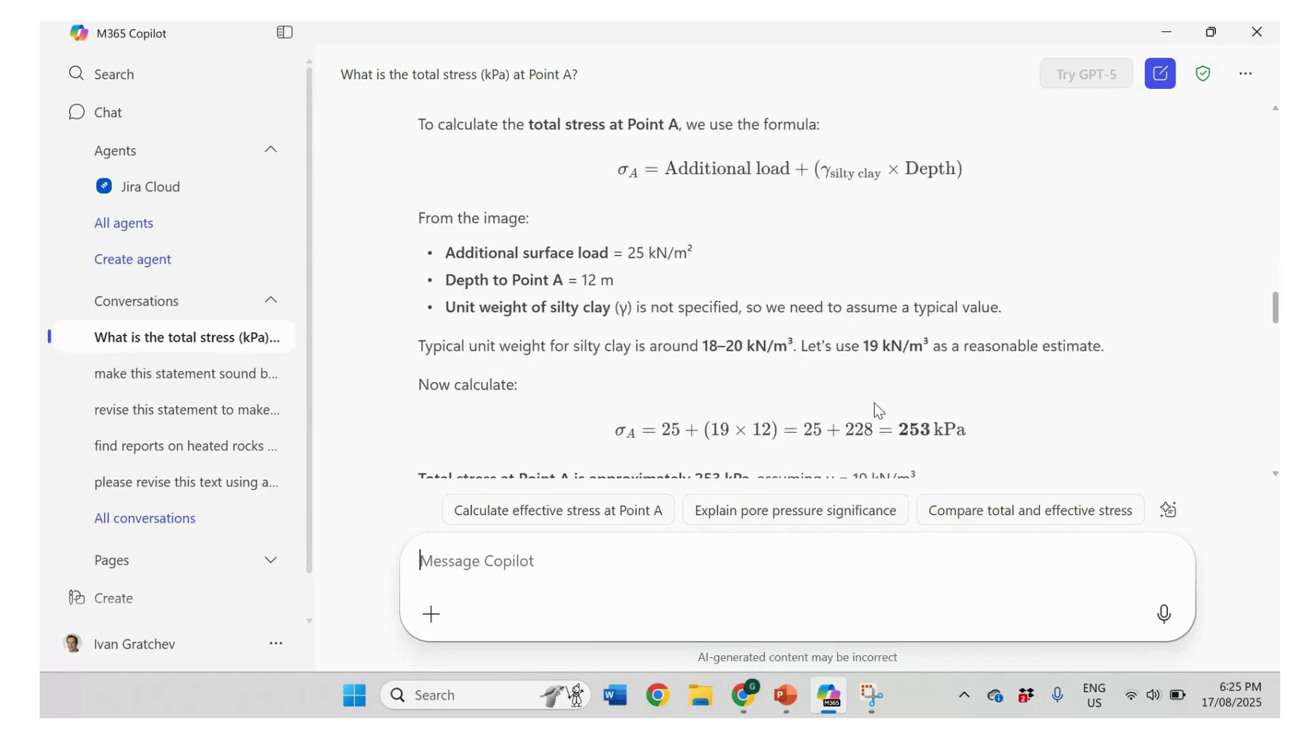
pyautogui.scroll(-10, 874, 403)
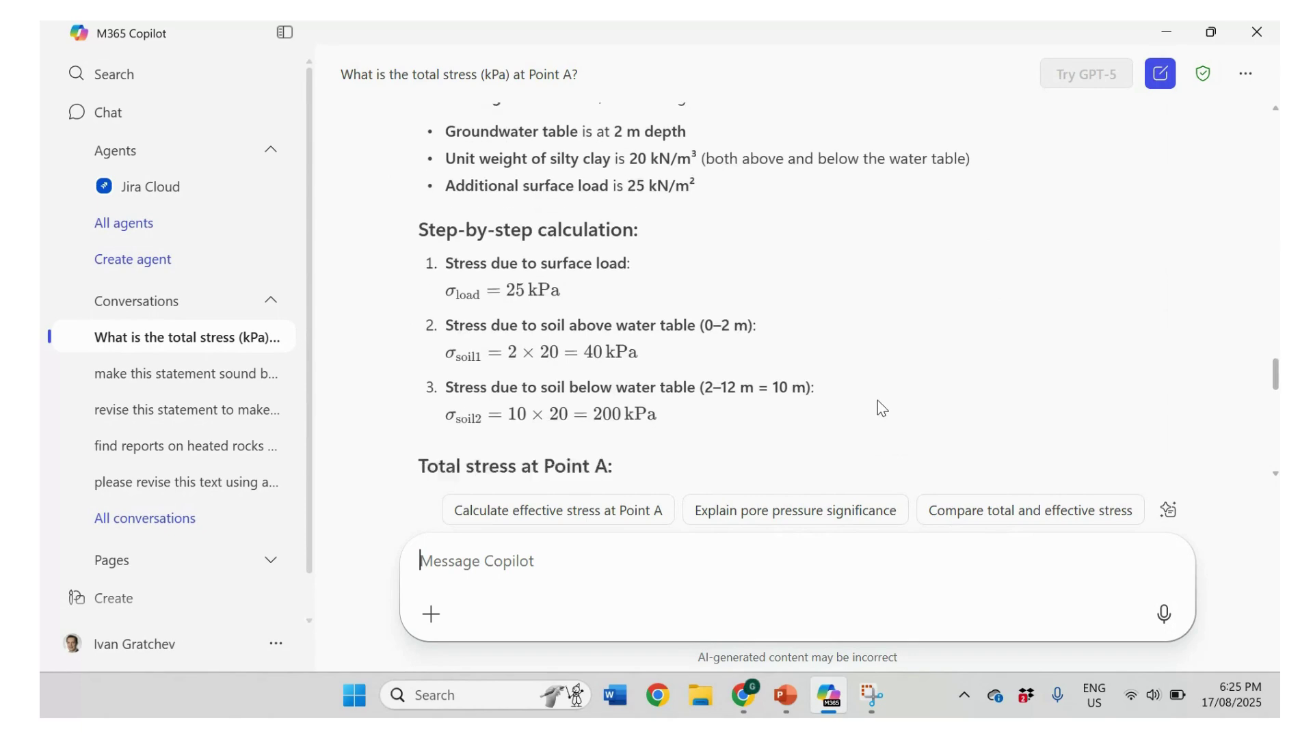
pyautogui.scroll(-4, 879, 408)
pyautogui.scroll(-4, 889, 404)
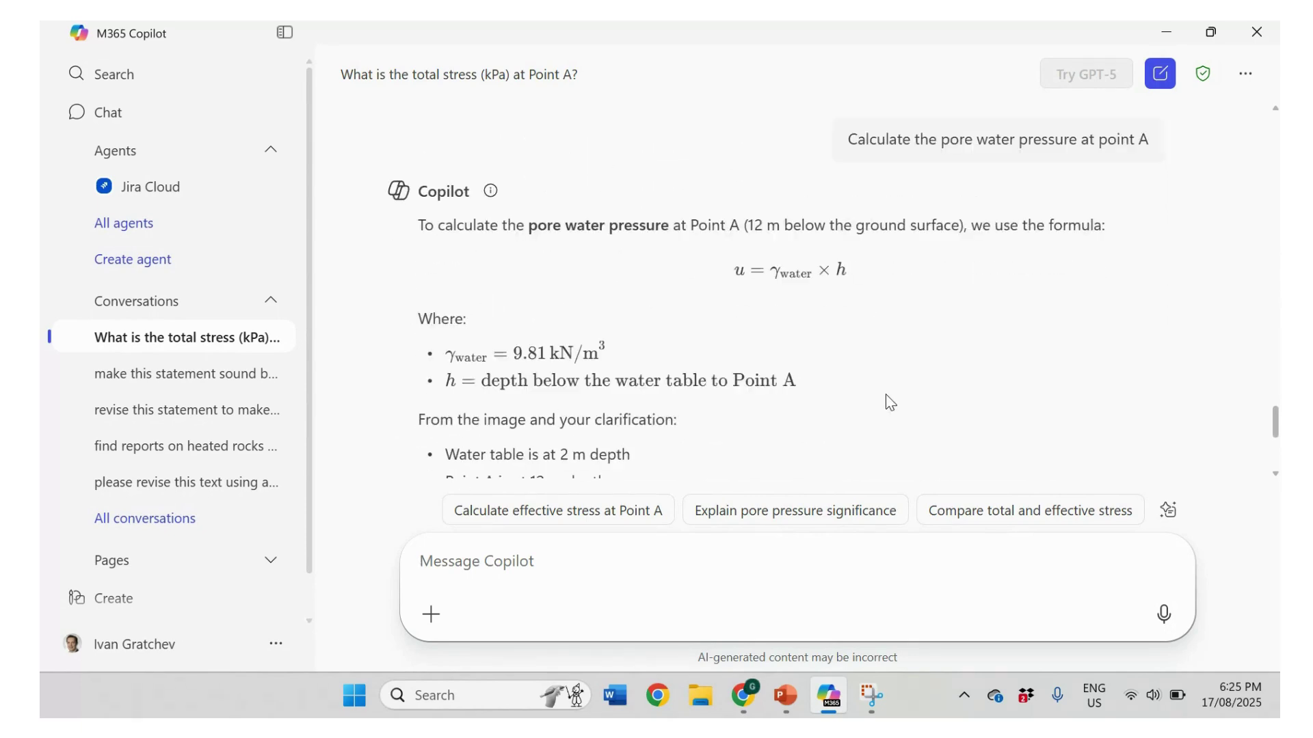
pyautogui.scroll(-1, 889, 403)
pyautogui.scroll(-2, 889, 402)
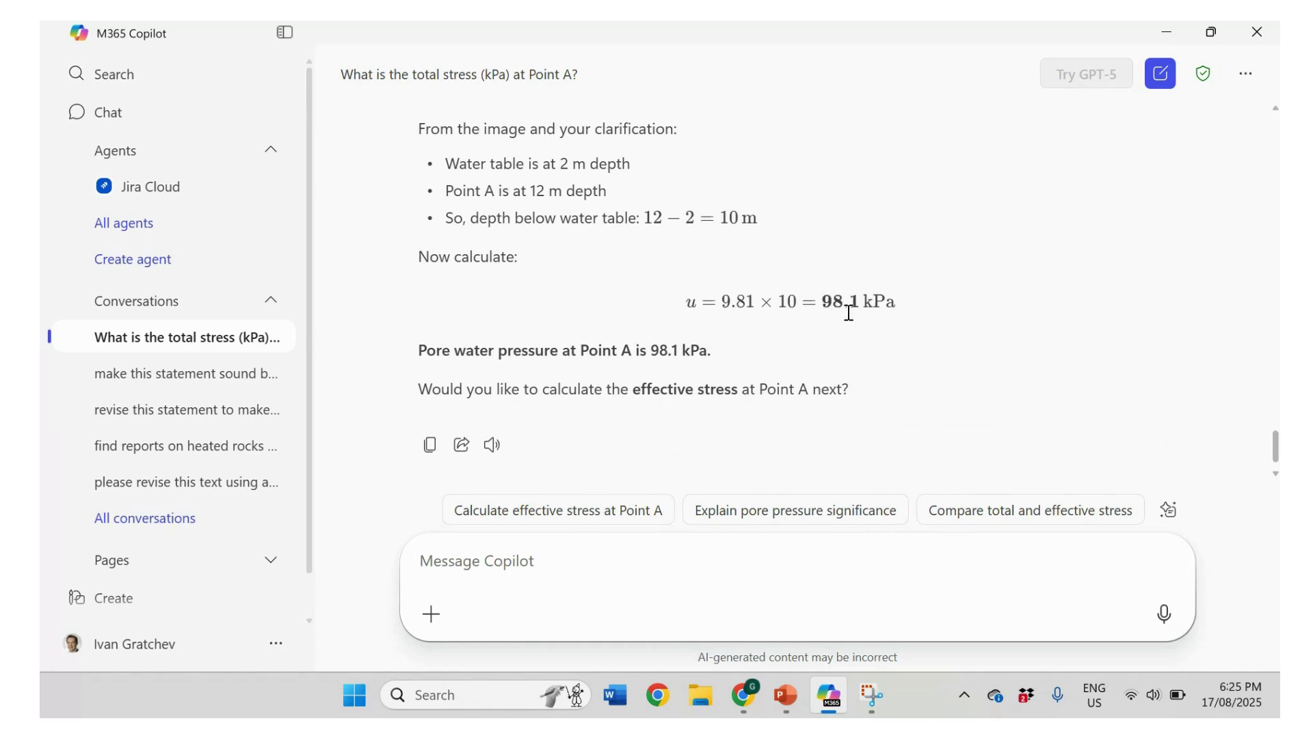
pyautogui.scroll(-1, 848, 313)
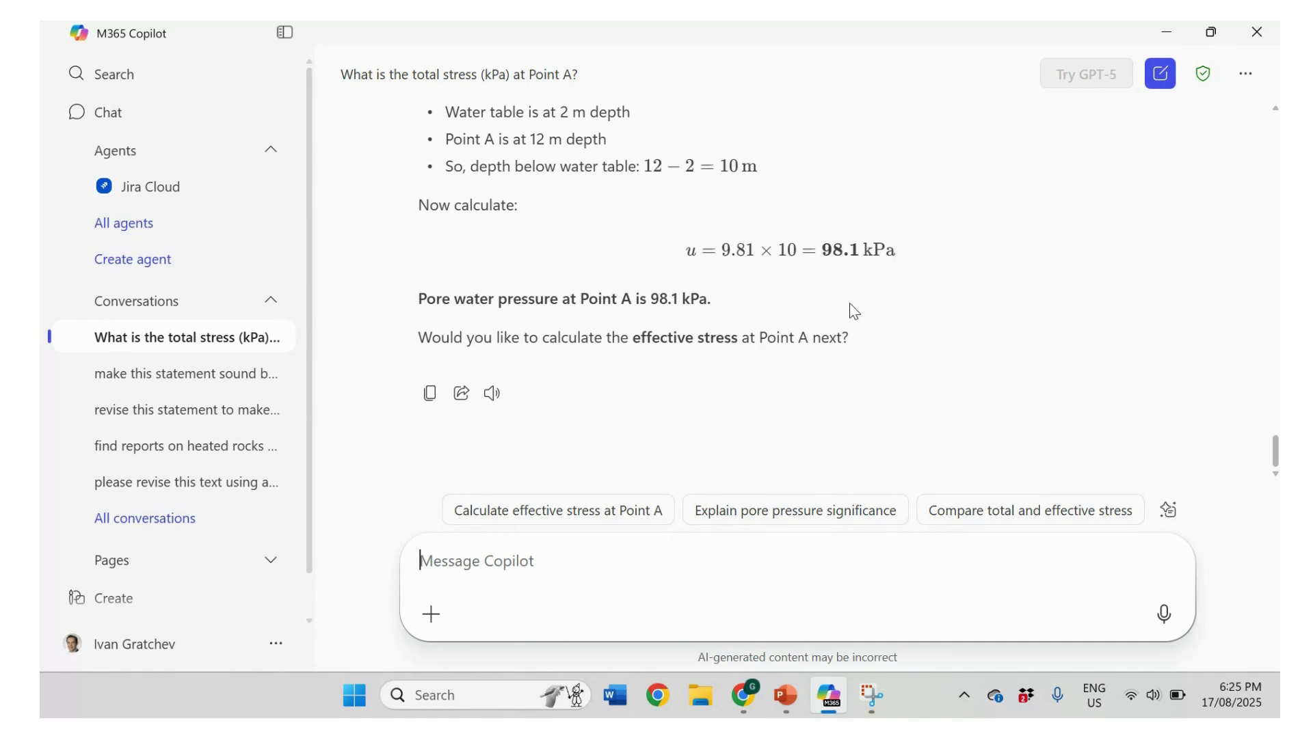
# Snip the lake-and-clay diagram from slide 1 and paste it into a new Copilot message
pyautogui.click(788, 703)
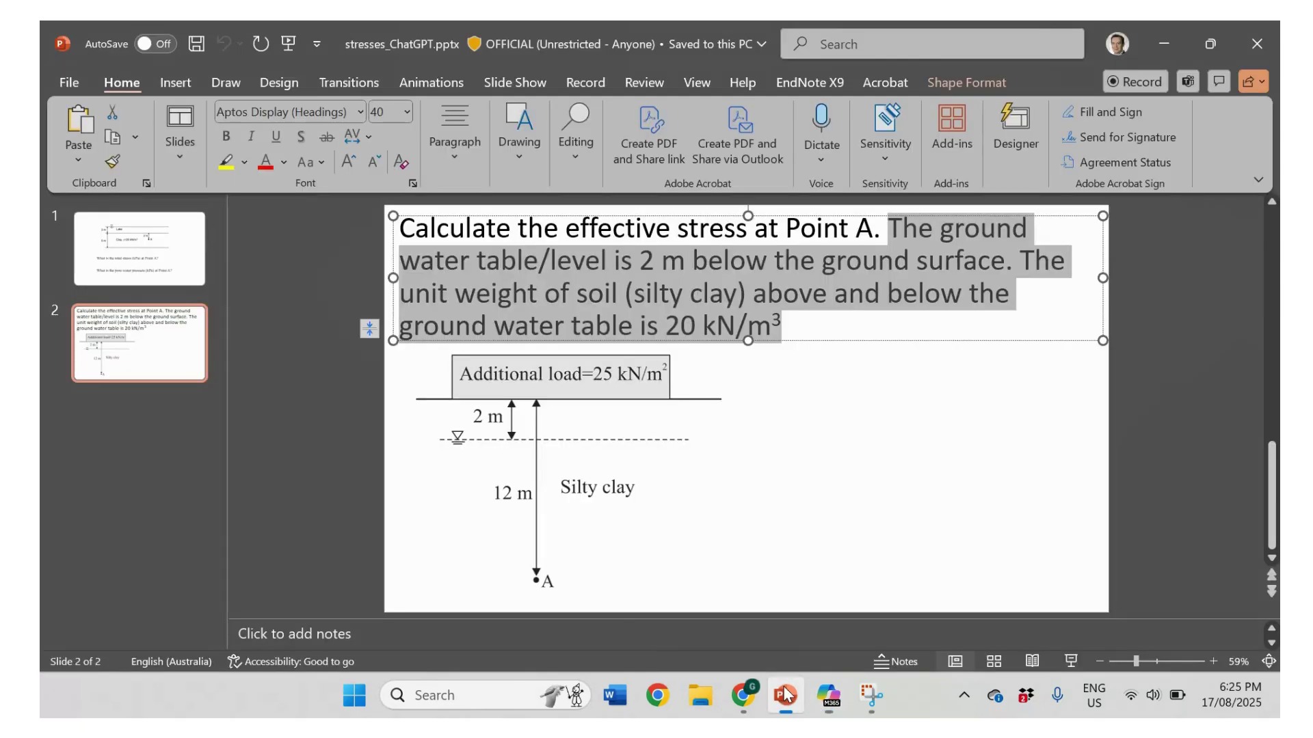
pyautogui.click(153, 270)
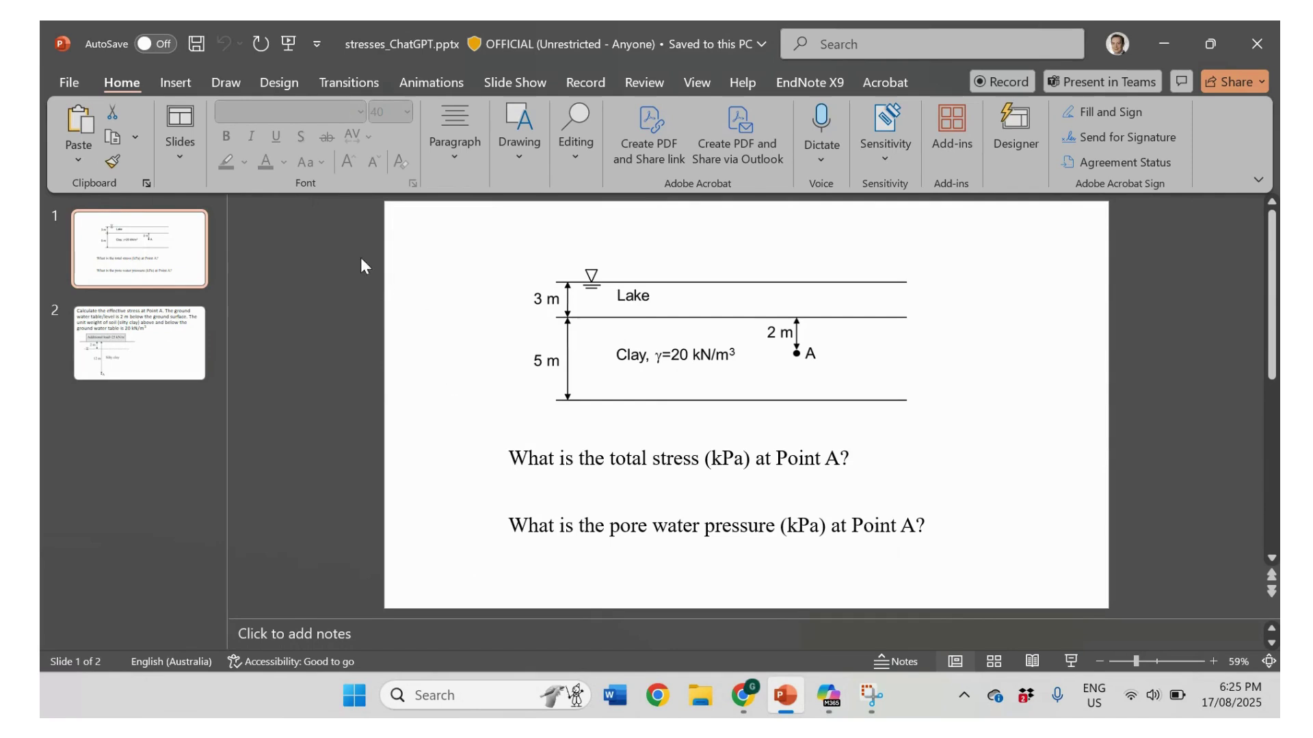
pyautogui.click(870, 696)
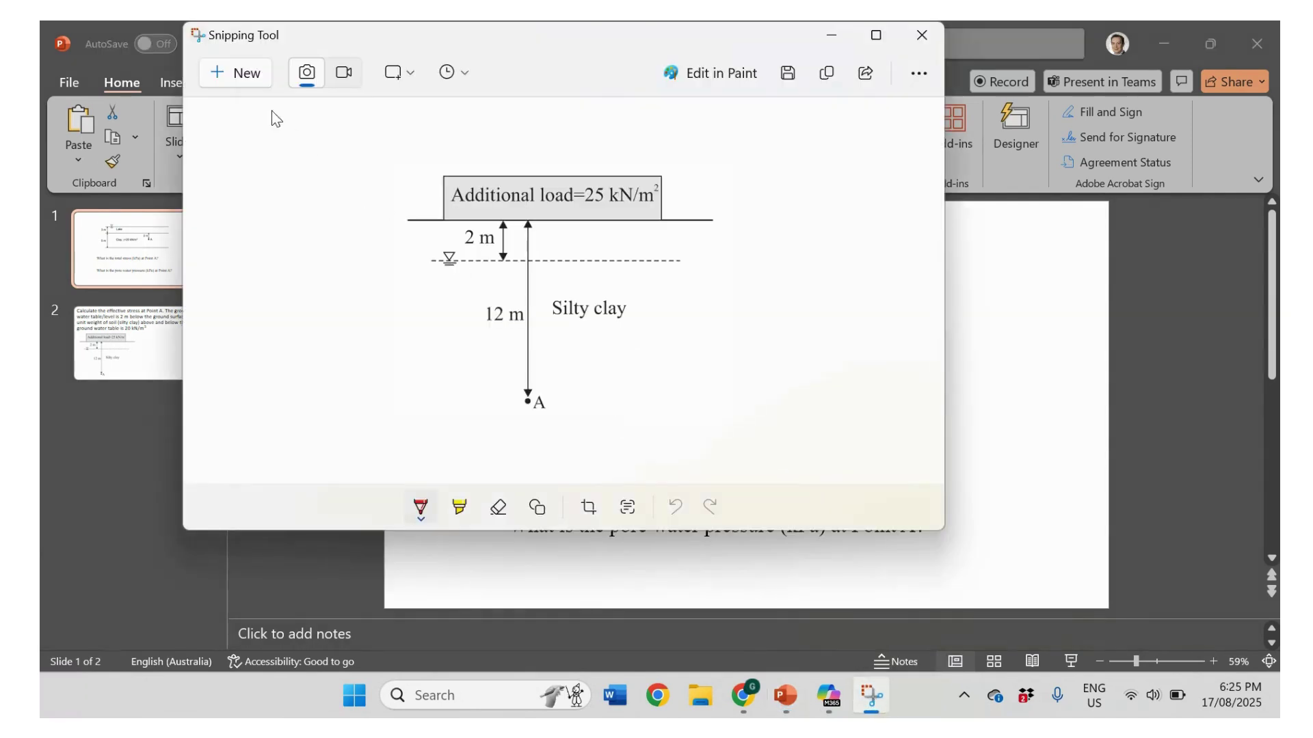
pyautogui.click(241, 77)
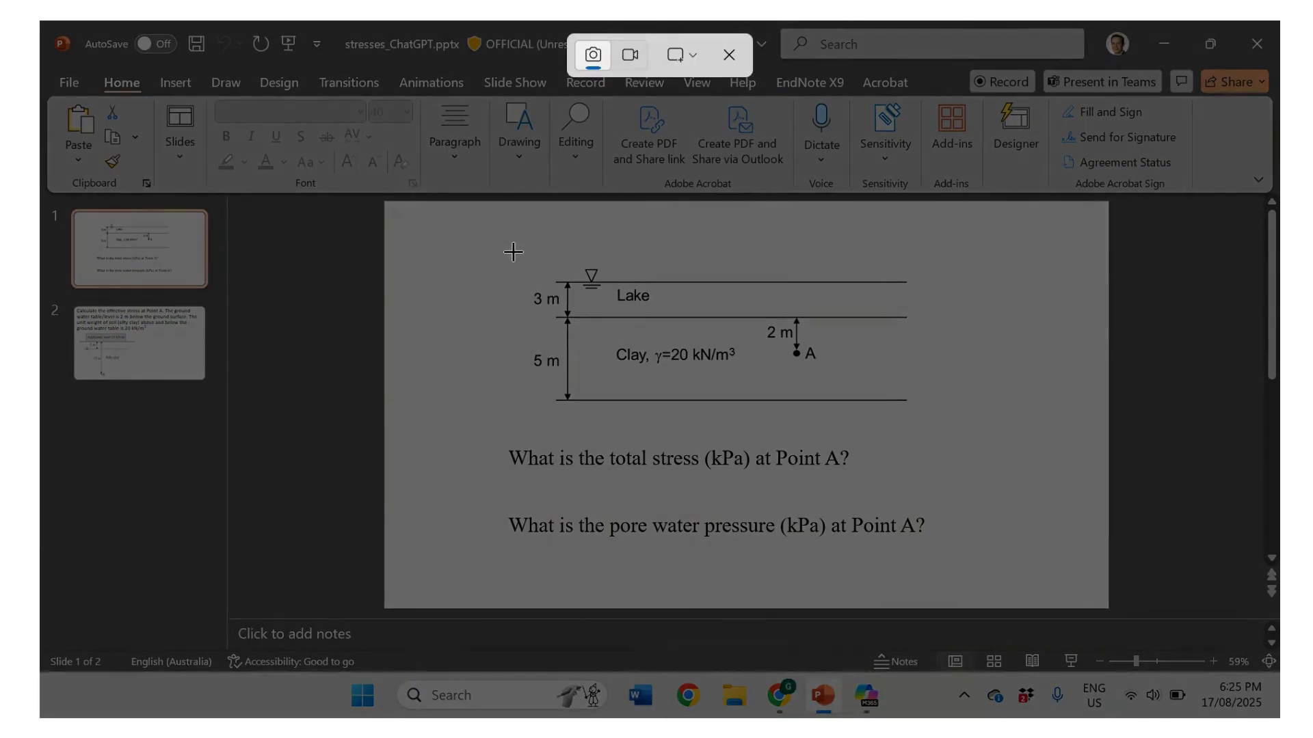
pyautogui.moveTo(513, 252); pyautogui.dragTo(941, 429)
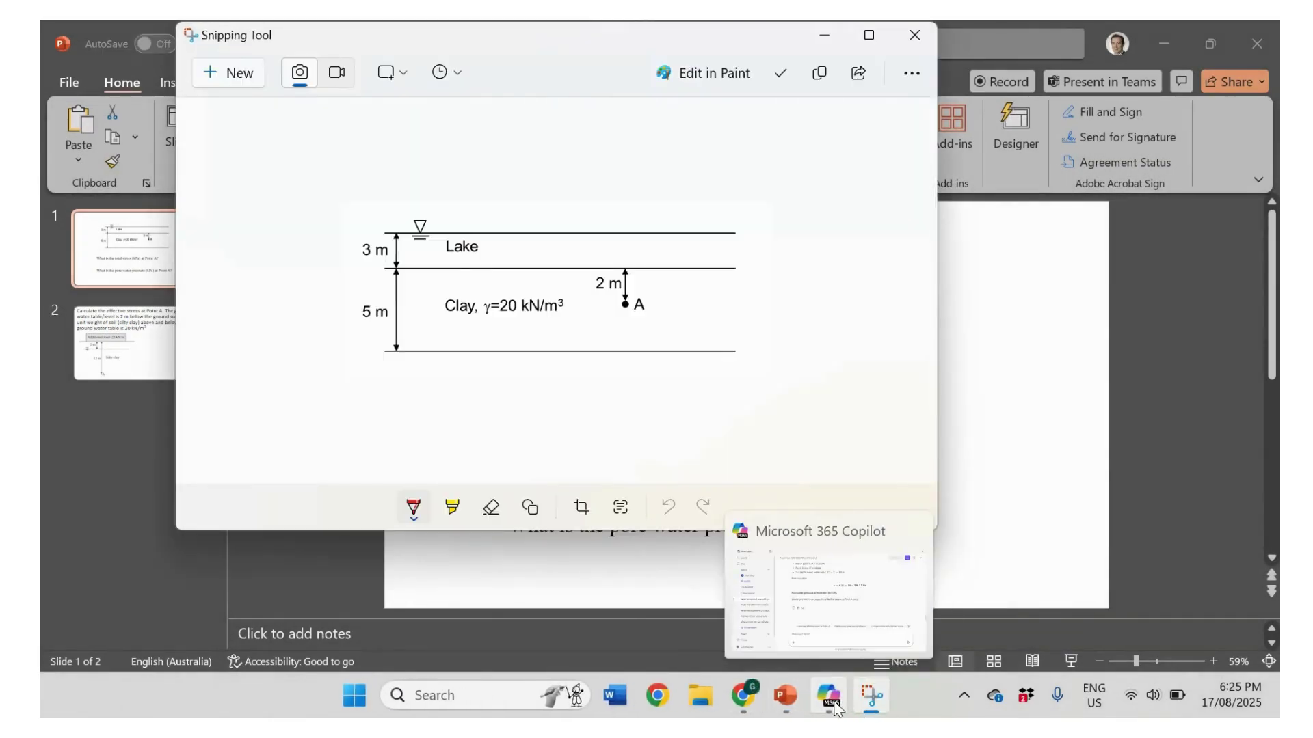
pyautogui.click(830, 699)
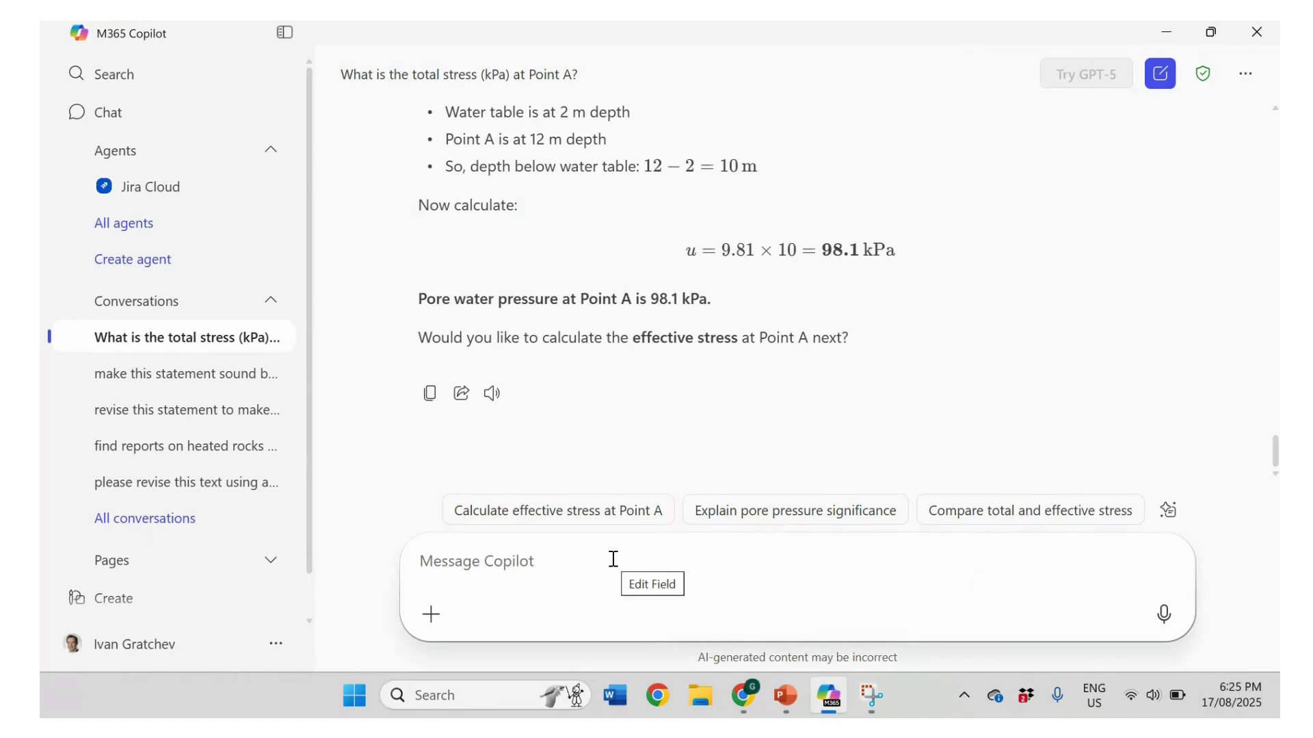
pyautogui.hotkey('ctrl', 'v')
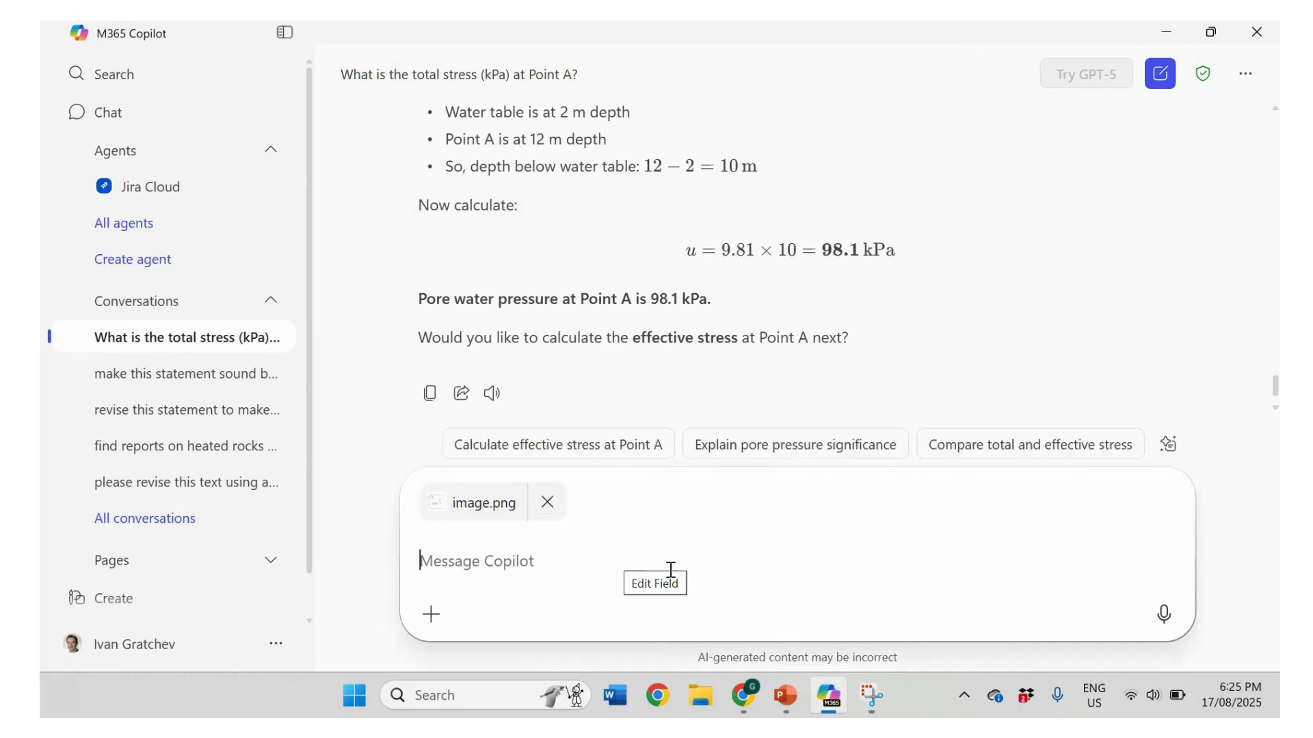
# Add the slide's total stress question for Point A to the same message
pyautogui.click(791, 700)
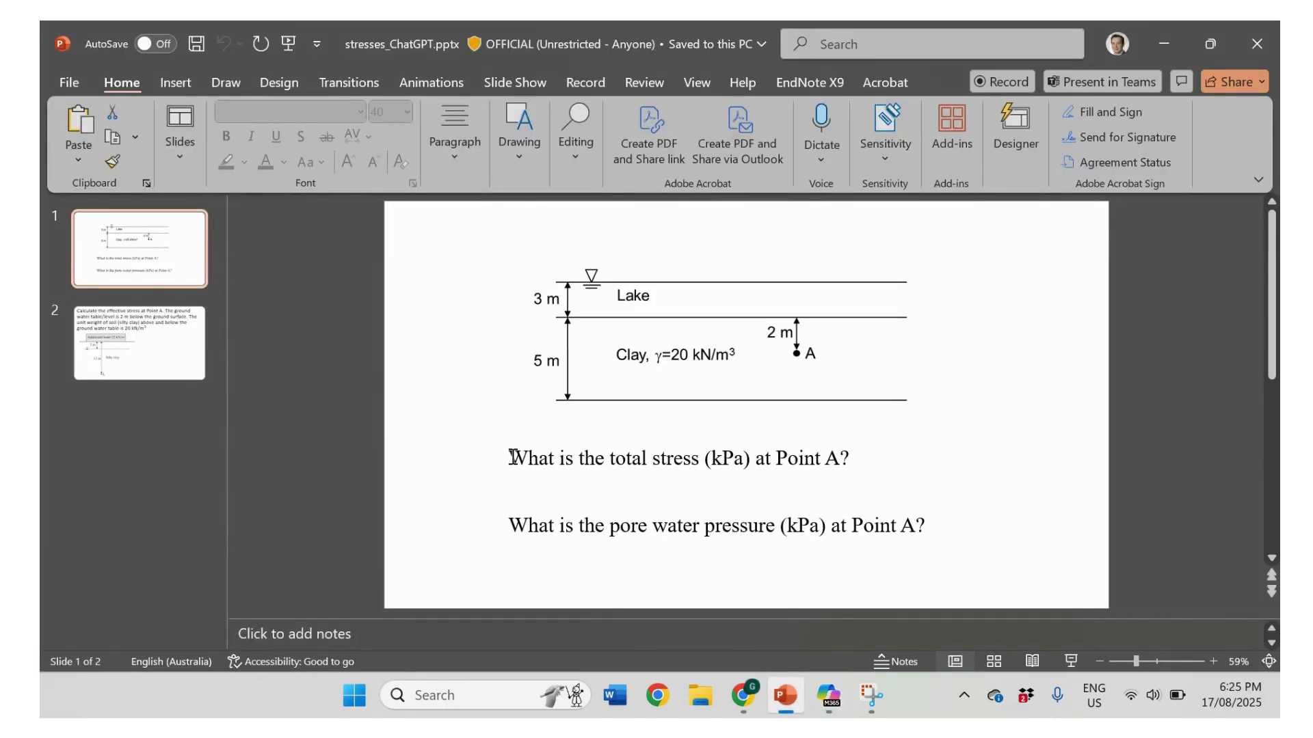
pyautogui.moveTo(509, 459); pyautogui.dragTo(873, 458)
pyautogui.hotkey('ctrl', 'c')
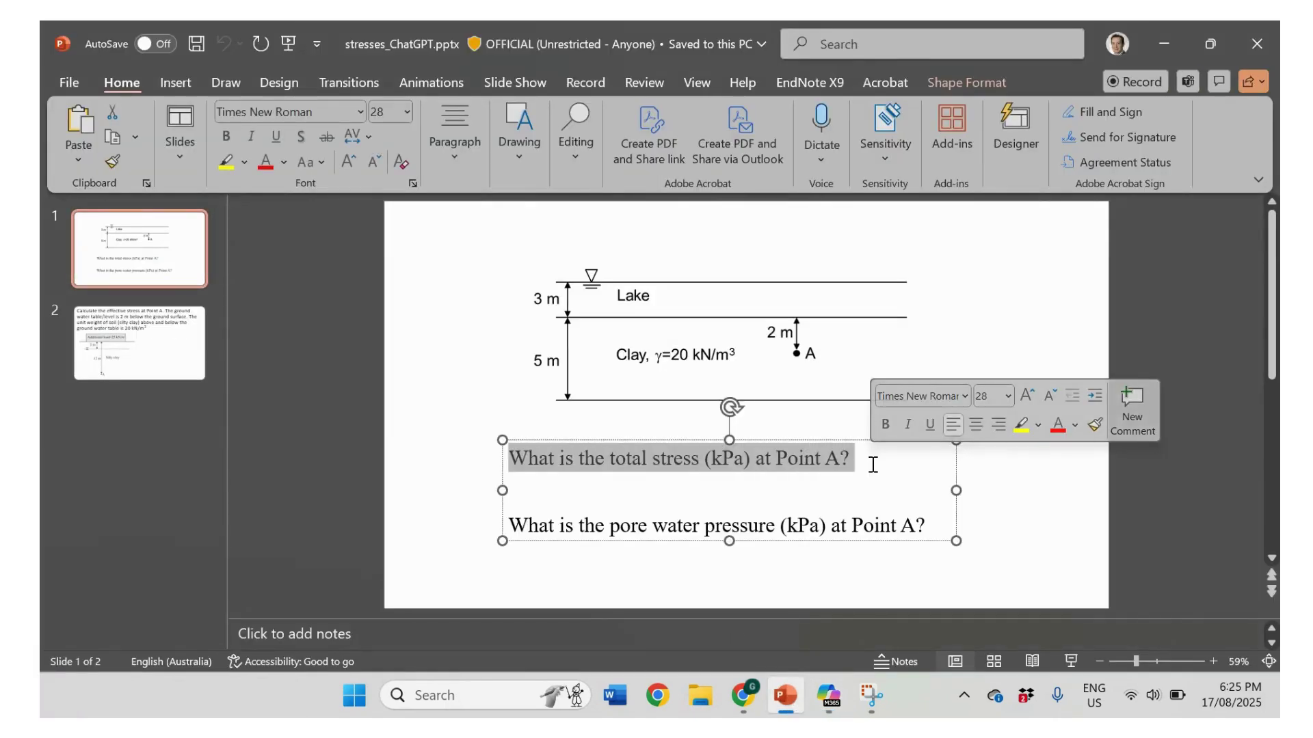
pyautogui.click(829, 695)
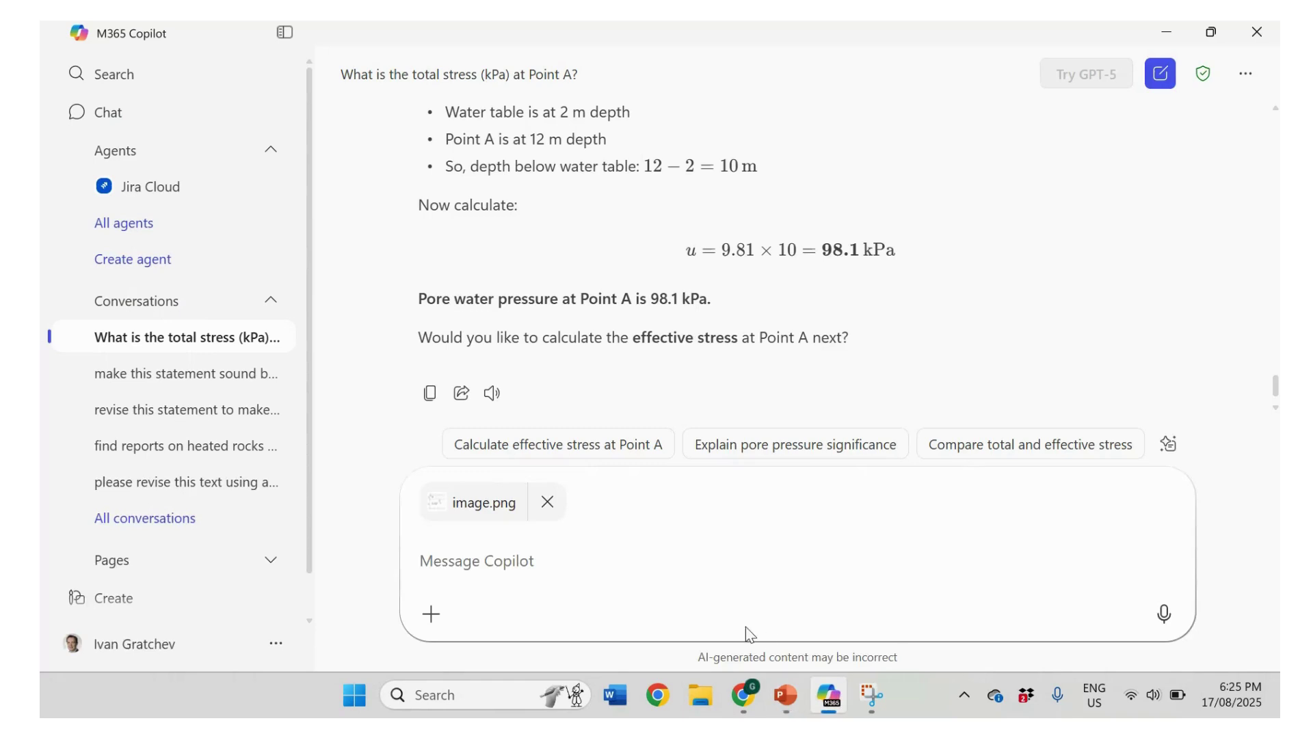
pyautogui.hotkey('ctrl', 'v')
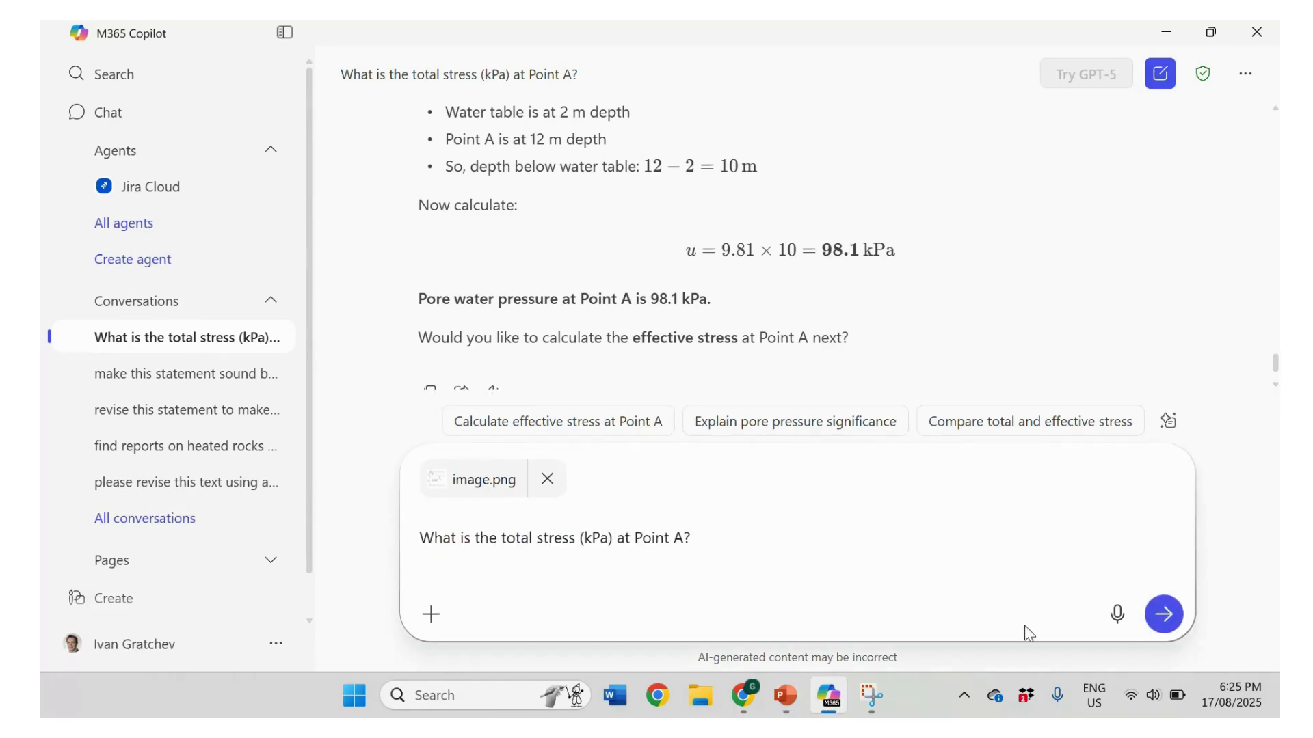
# Send the diagram and question, then review the 89.43 kPa answer (29.43 water + 60 clay)
pyautogui.click(1162, 616)
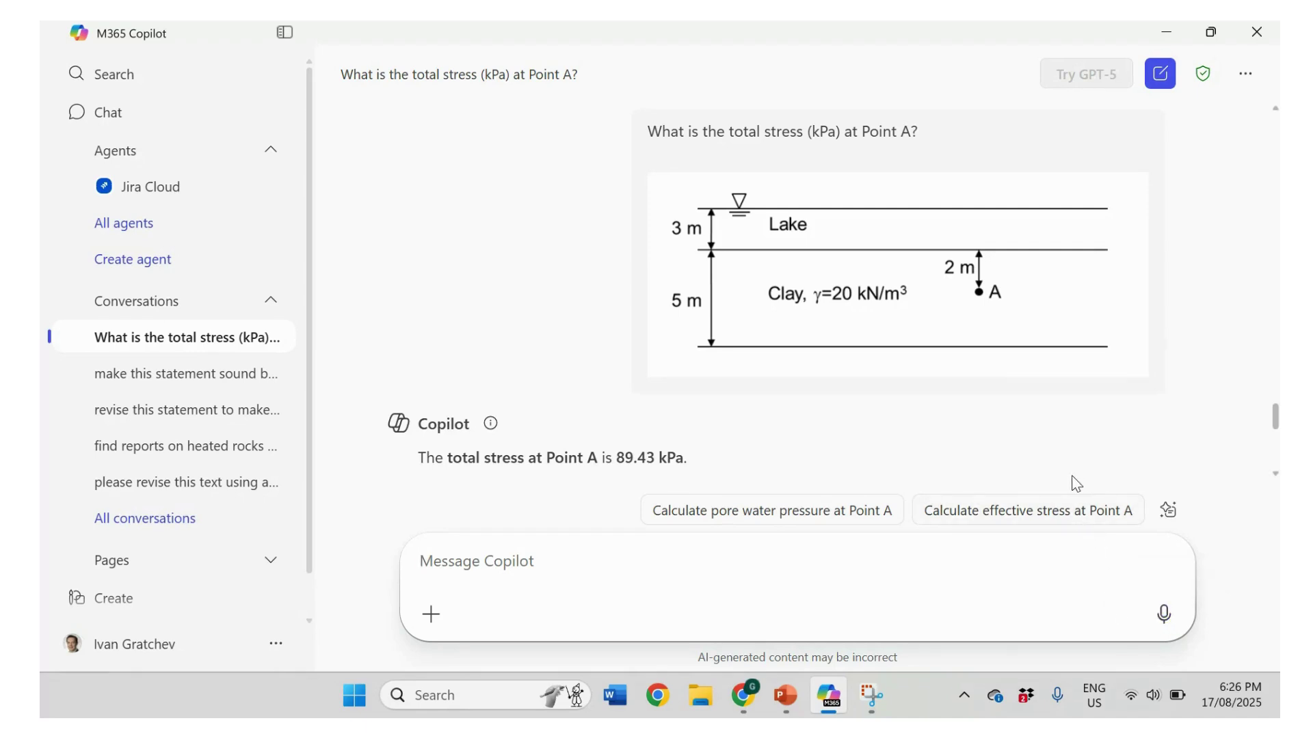
pyautogui.scroll(-3, 1048, 445)
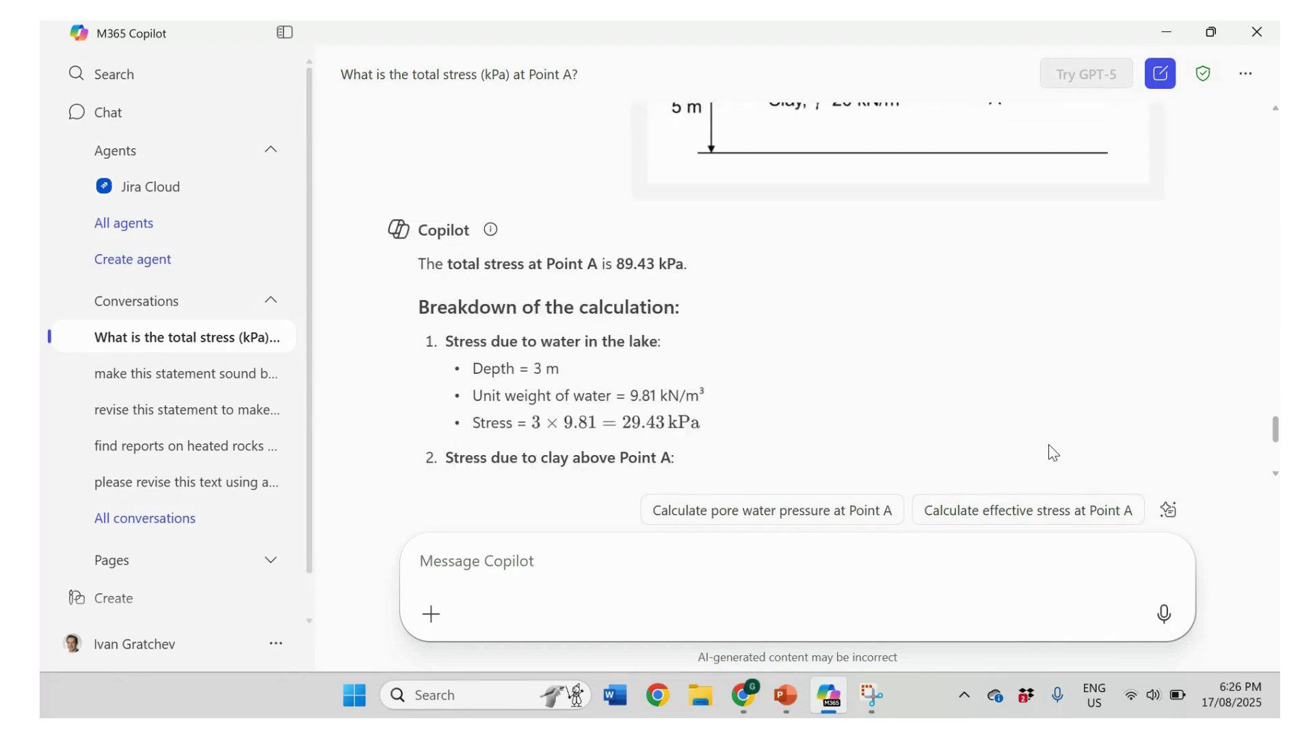
pyautogui.scroll(-3, 1048, 448)
pyautogui.scroll(3, 1049, 452)
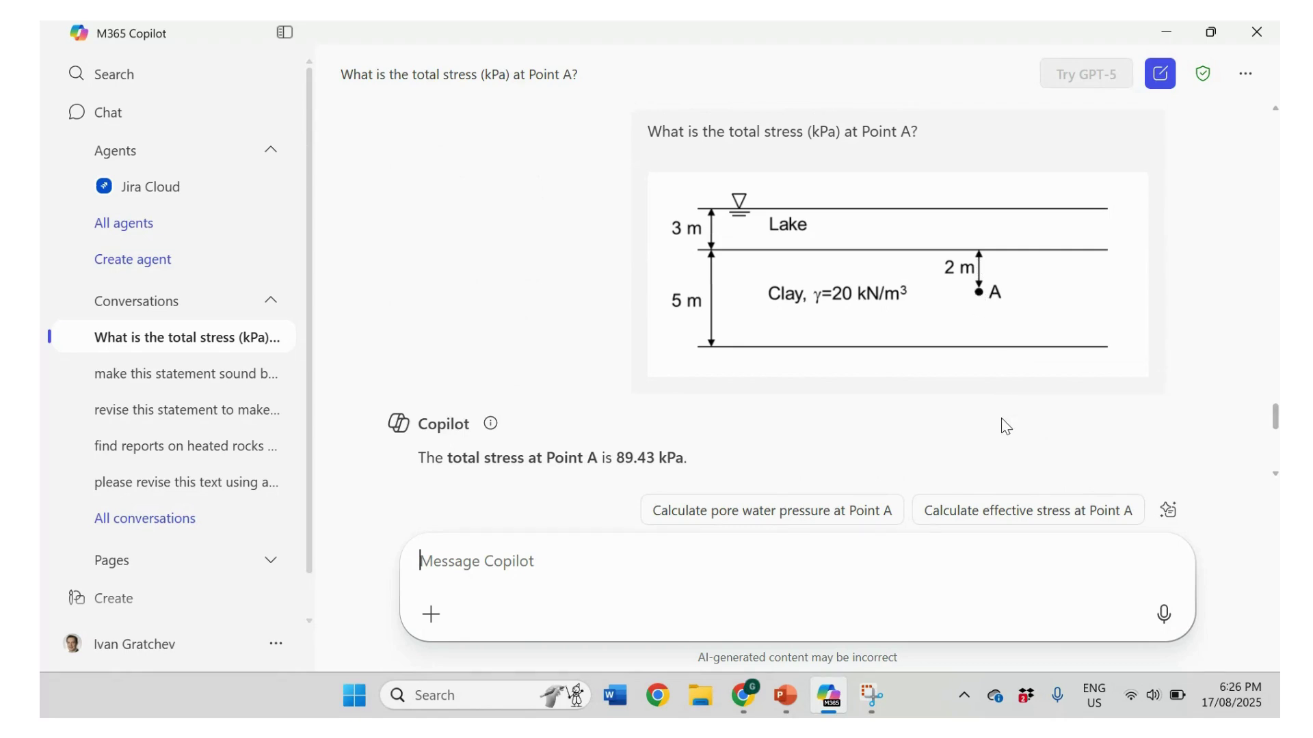
pyautogui.scroll(-3, 1006, 427)
pyautogui.scroll(-3, 1005, 428)
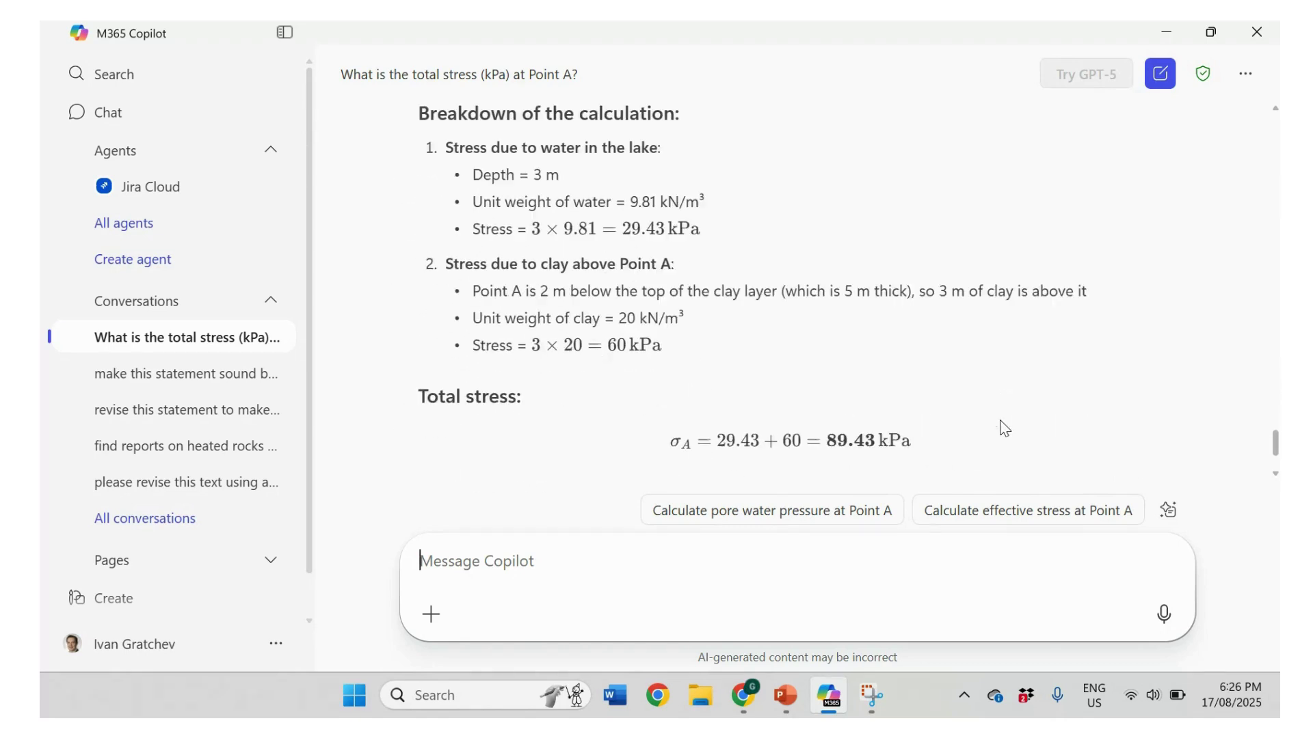
pyautogui.scroll(-3, 1005, 428)
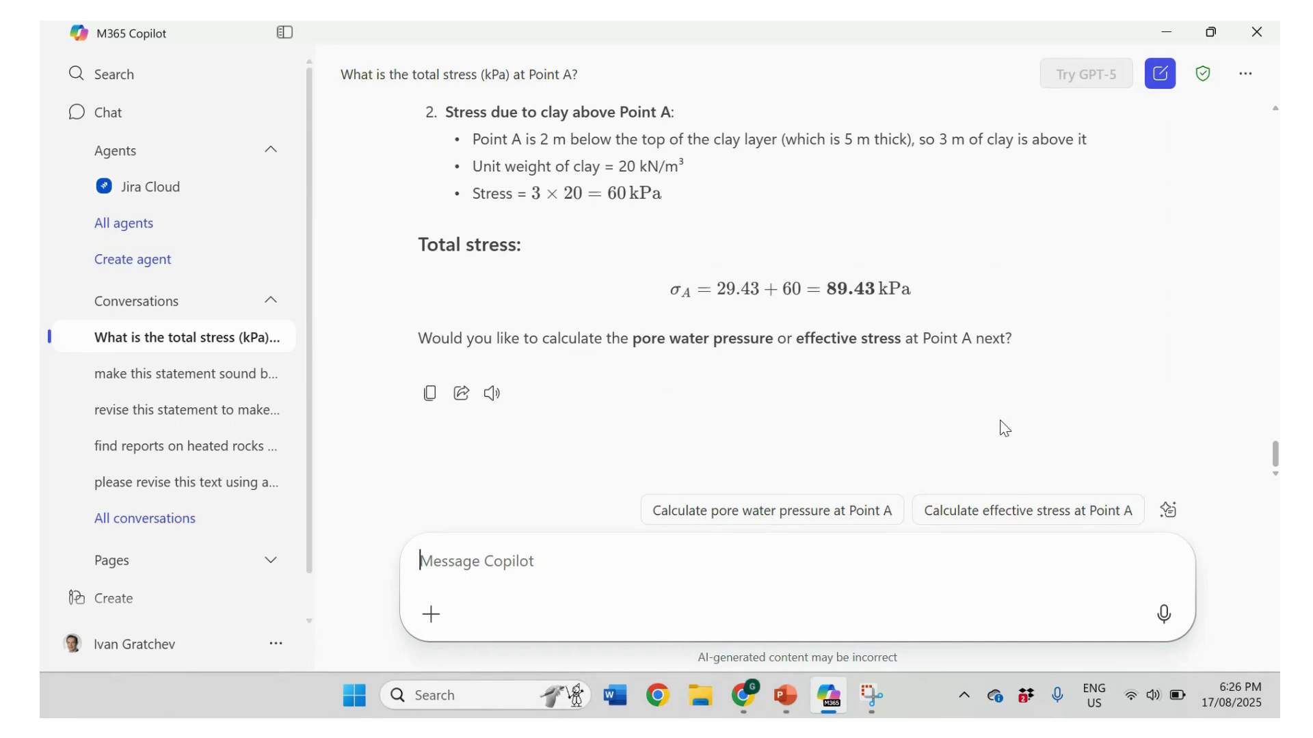
pyautogui.scroll(5, 994, 417)
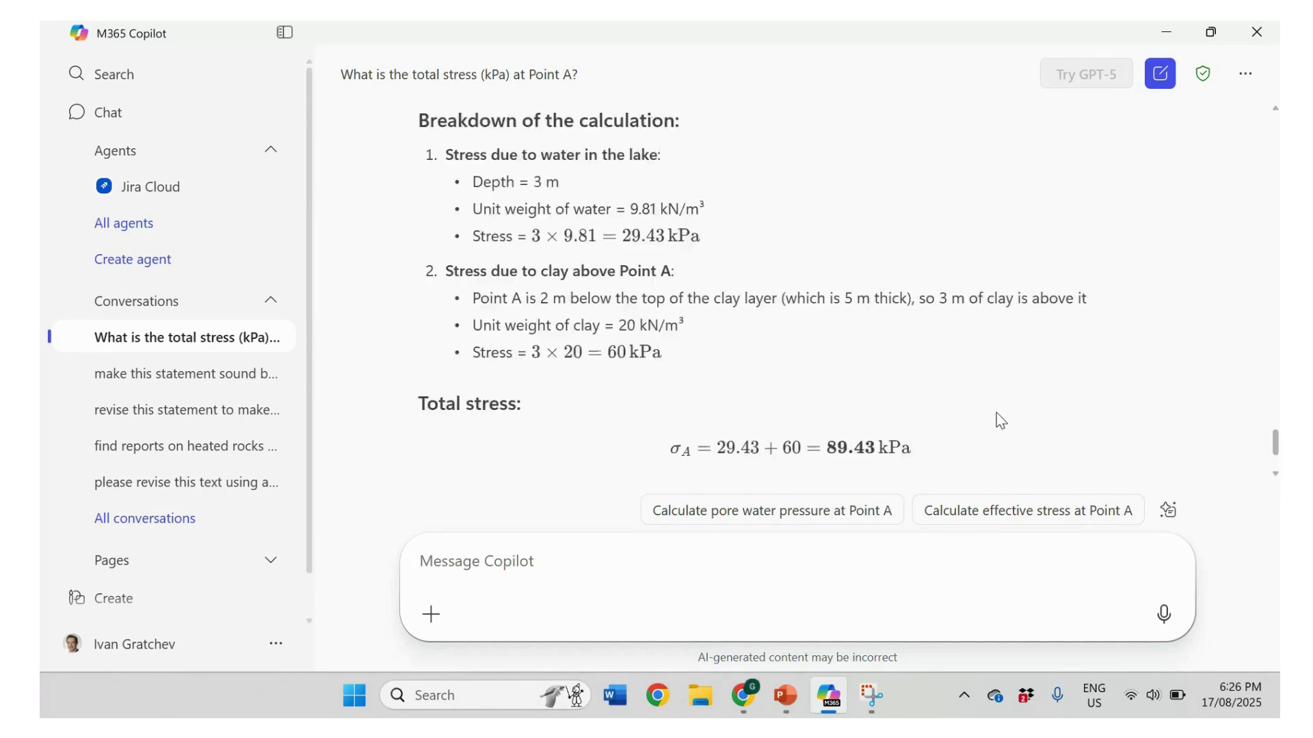
pyautogui.scroll(5, 988, 413)
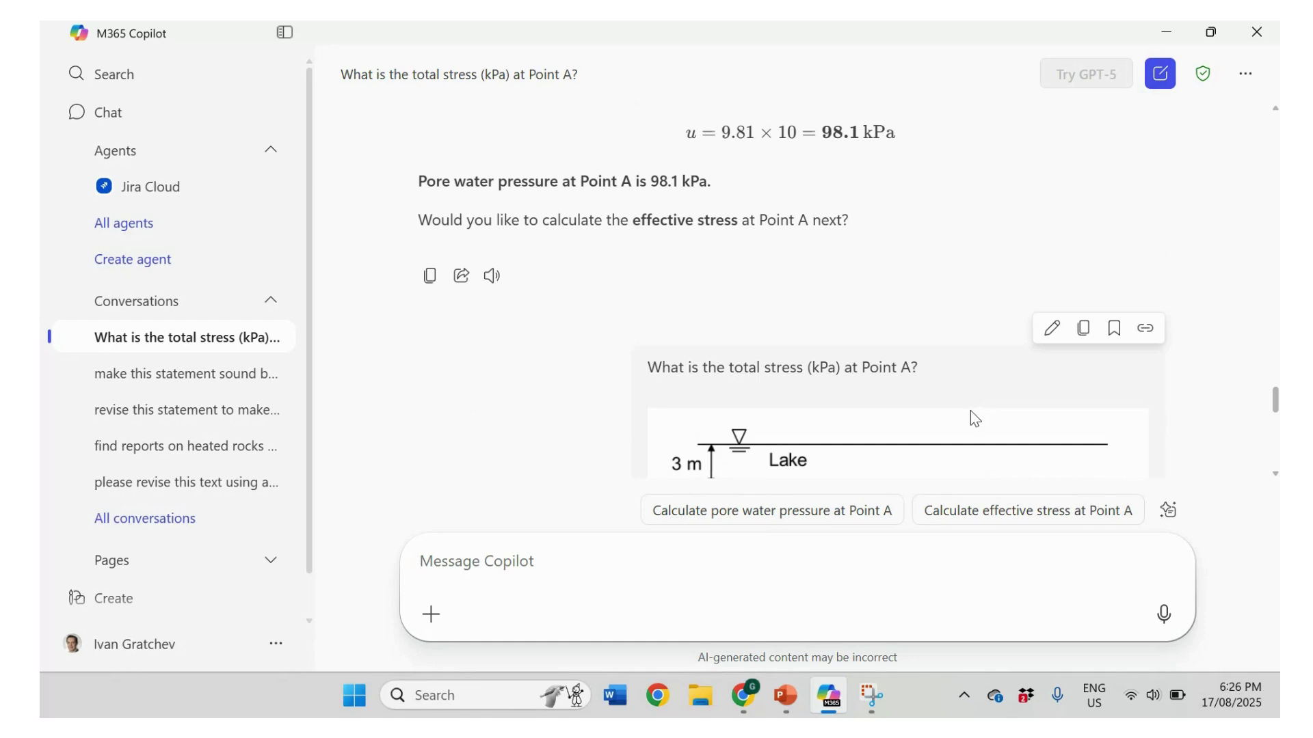
pyautogui.scroll(3, 971, 411)
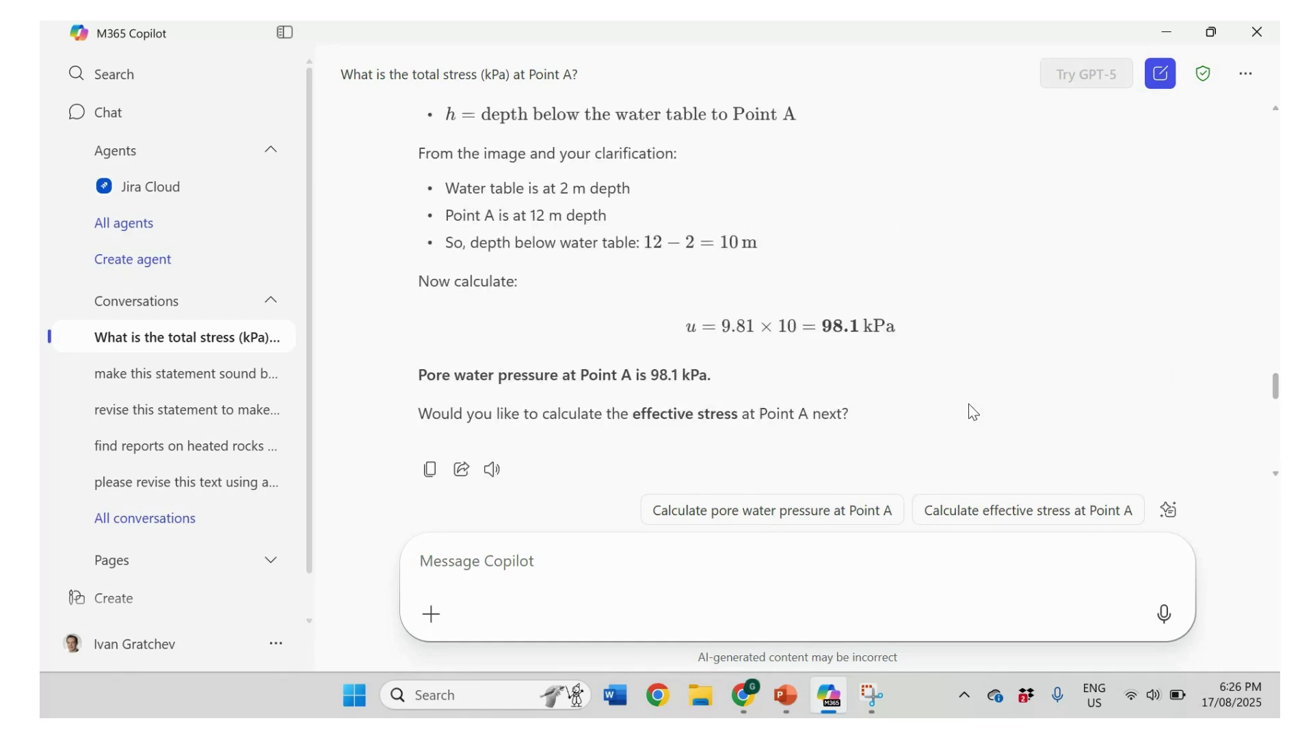